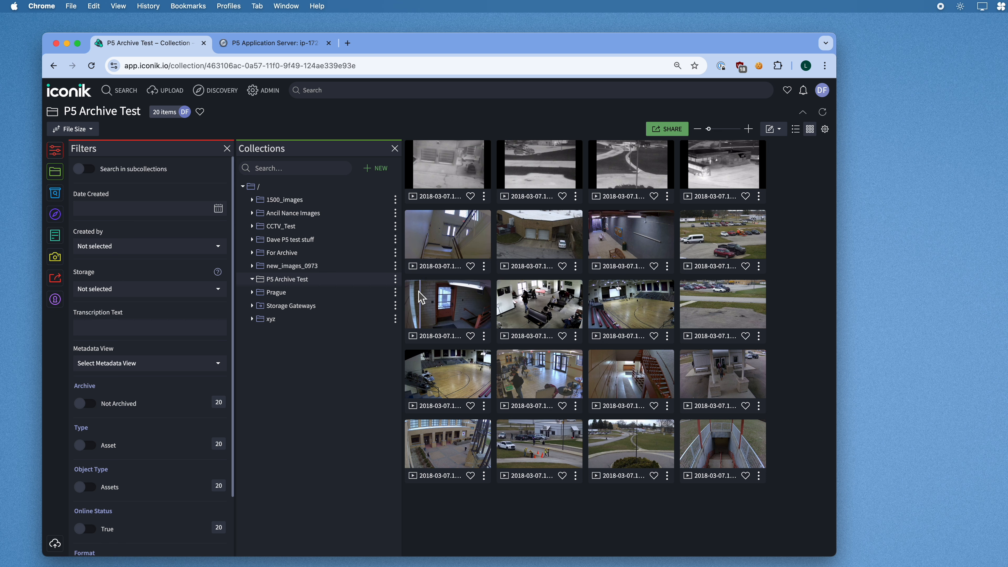
Step: View the collection info of P5 Archive Test, then open the 2018-03-07 clip of the waiting room with rows of benches
left_click(396, 280)
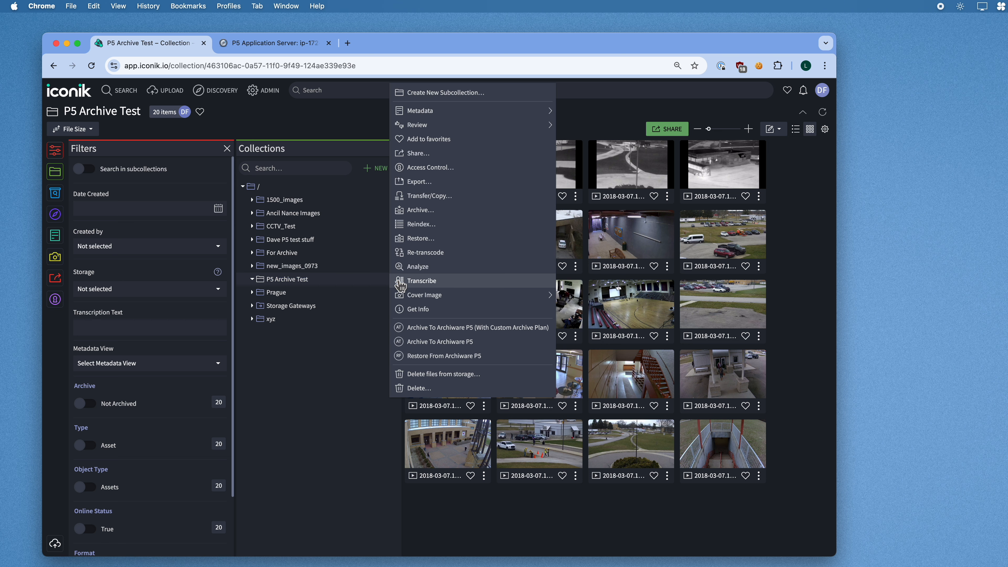
left_click(458, 310)
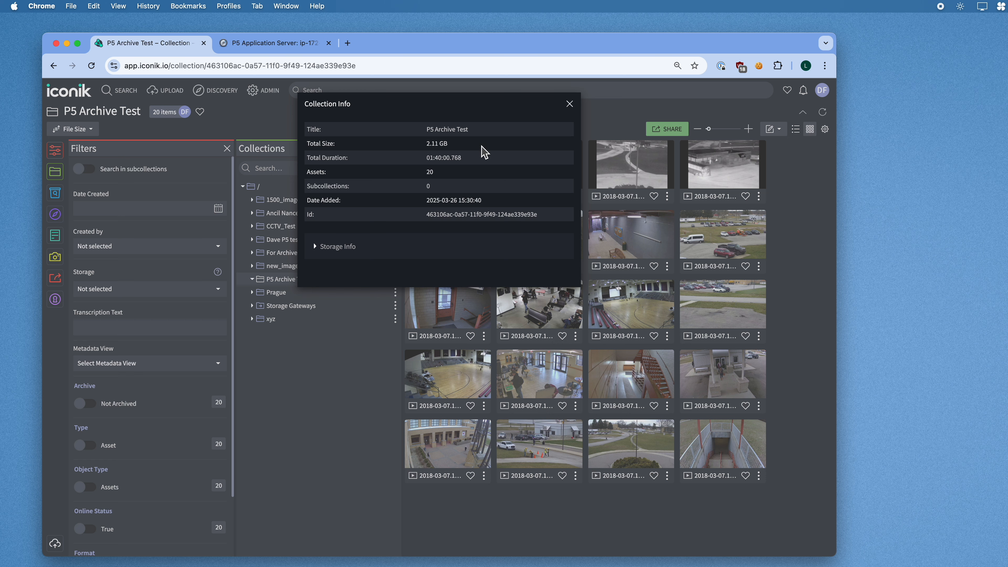
left_click(571, 105)
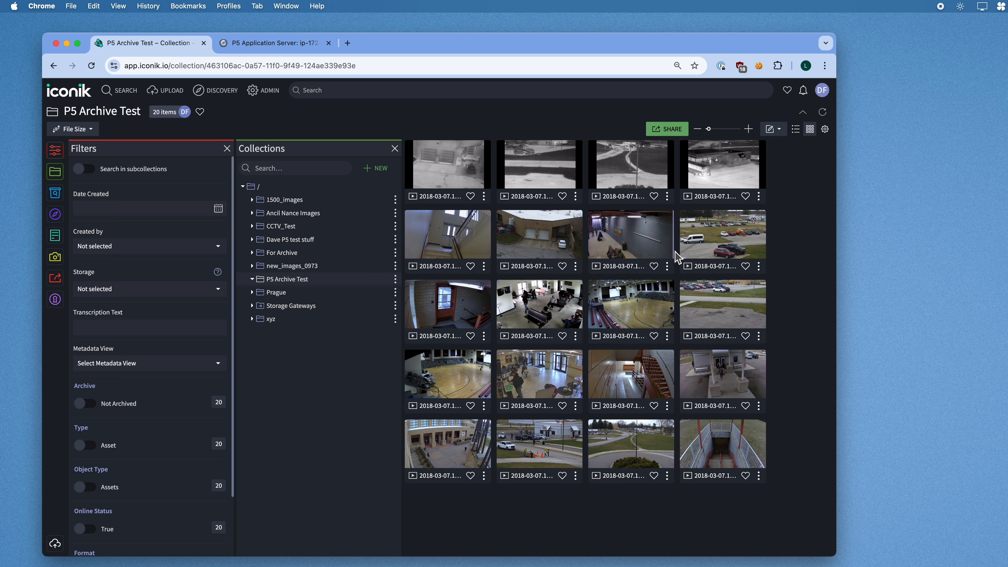
left_click(535, 337)
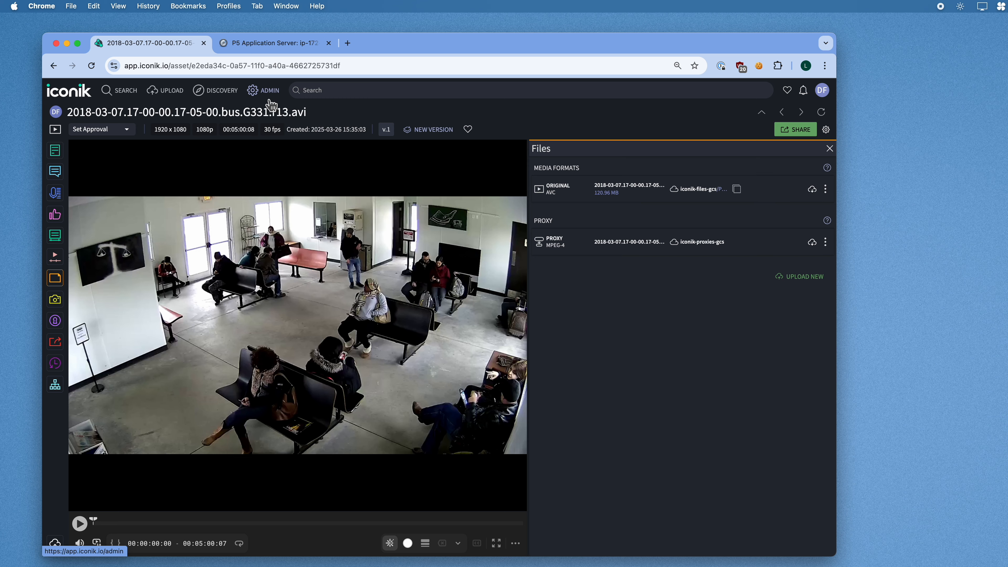
Step: Switch to the P5 Application Server and view the container storage configured in its Storage Manager
left_click(265, 44)
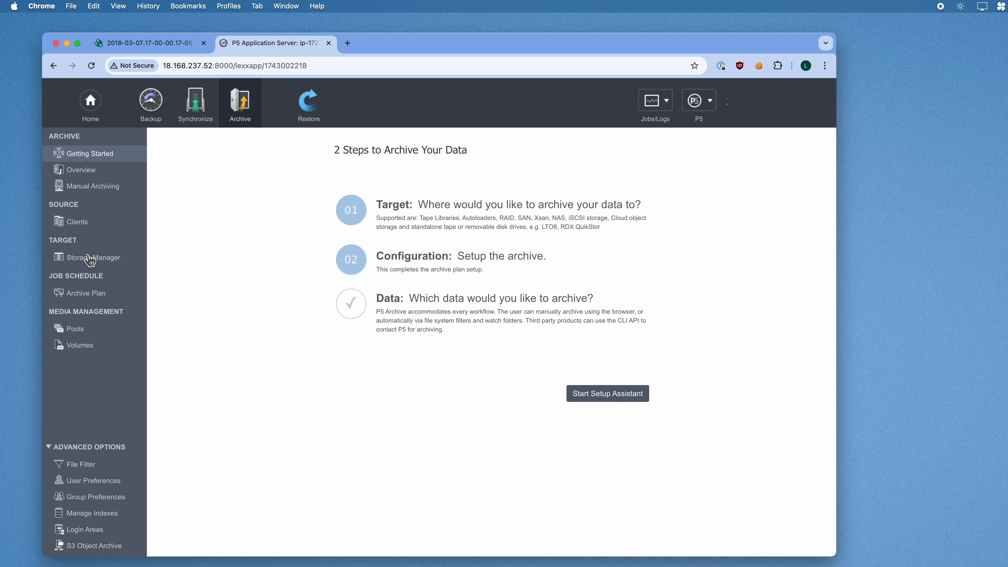
left_click(89, 265)
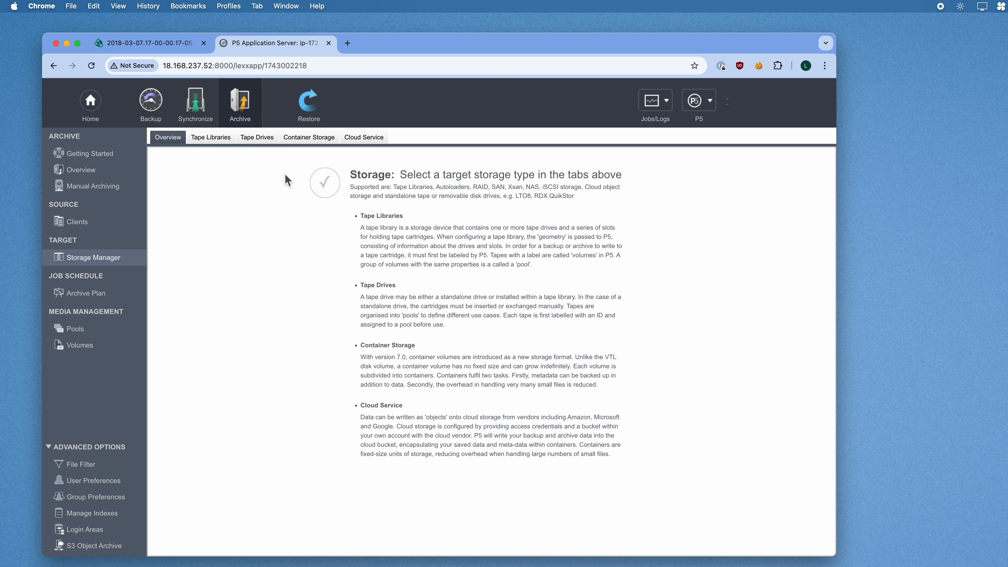
left_click(314, 140)
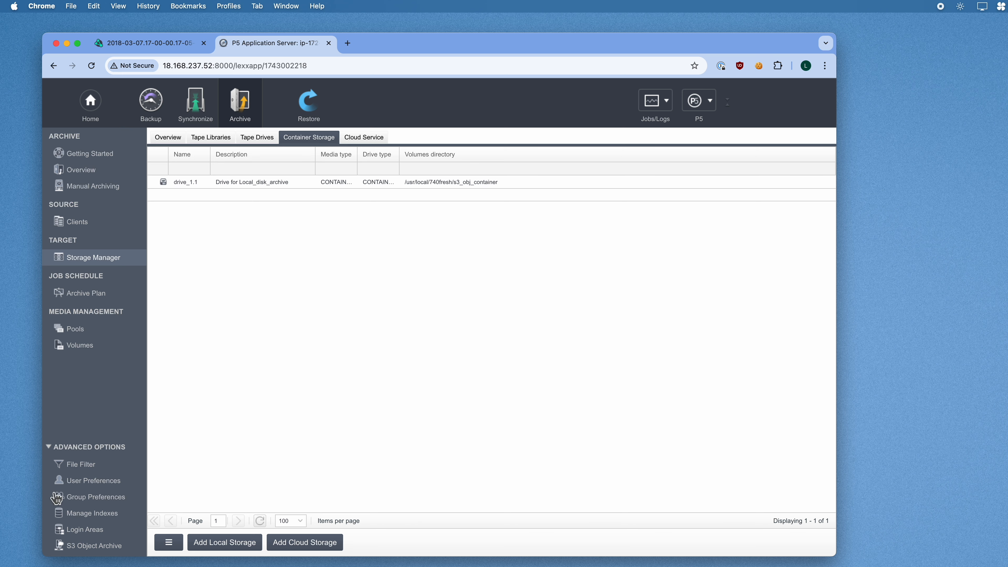
Step: Start a new S3 Object Archive bucket and name it iconik
left_click(96, 553)
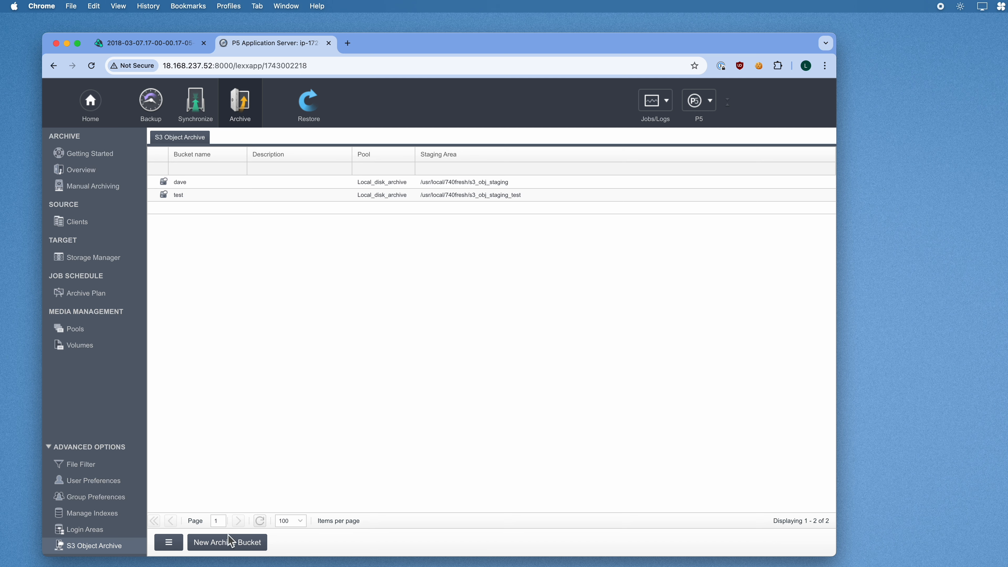
left_click(228, 546)
left_click_drag(63, 29, 424, 36)
left_click(417, 106)
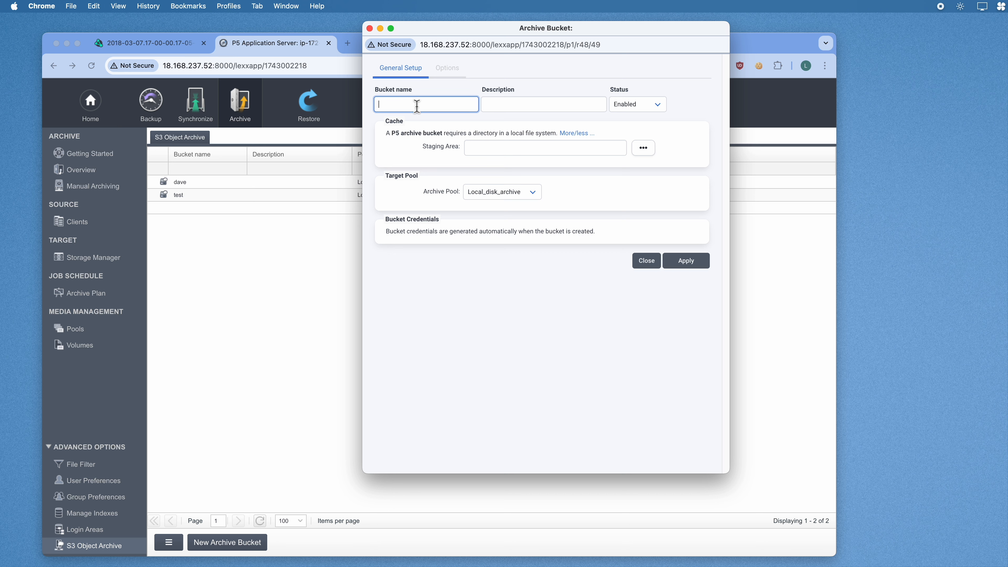
type("iconik")
Step: Browse for the bucket's staging area and create a folder named s3_obj_iconik_test in /usr/local/740fresh
left_click(528, 154)
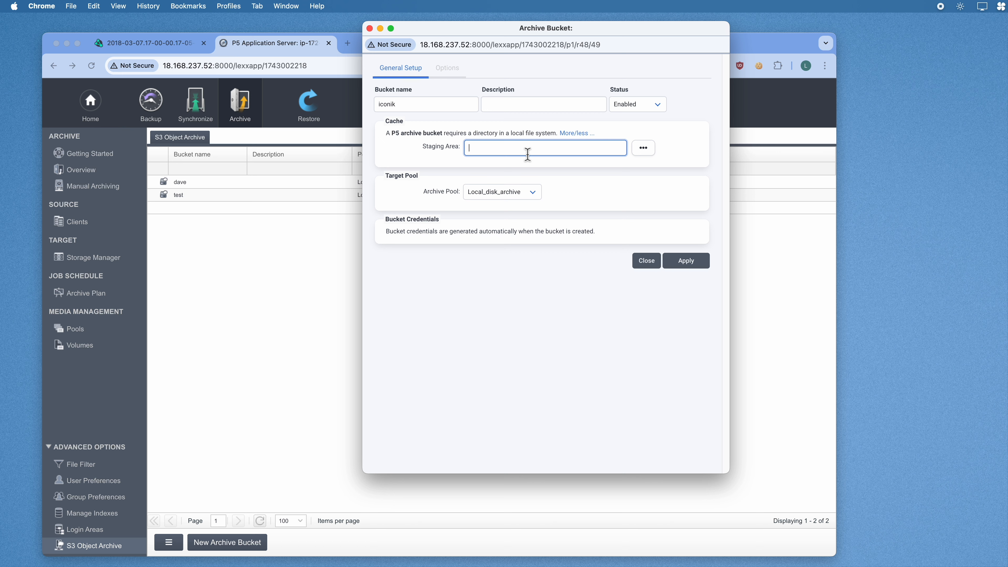
left_click(645, 149)
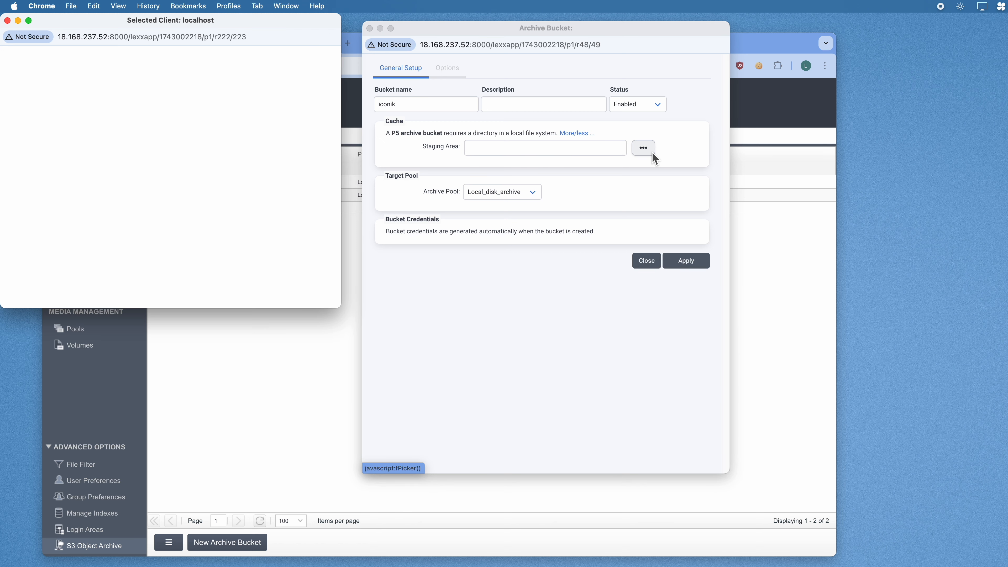
scroll(193, 175, "down", 3)
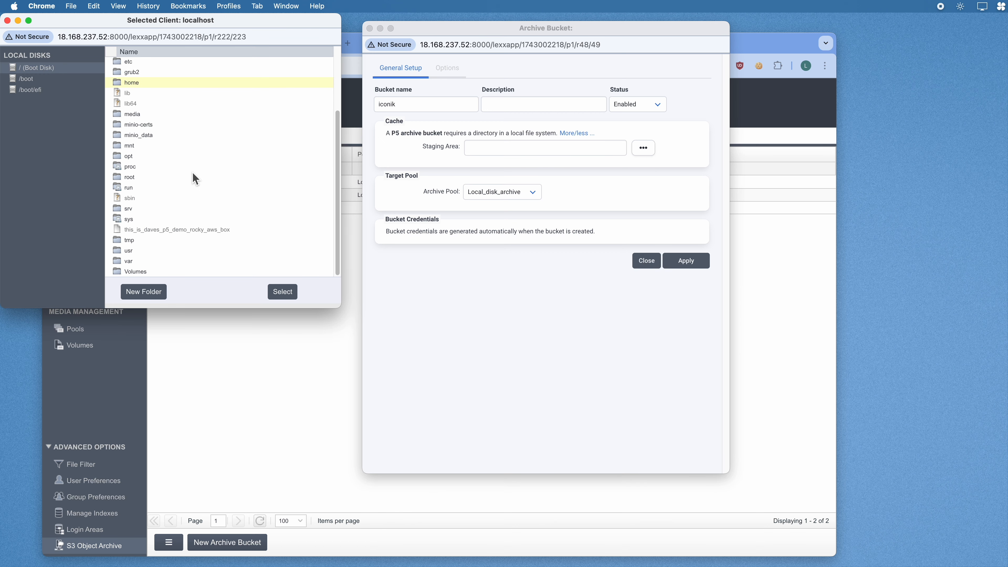
double_click(131, 253)
left_click(157, 139)
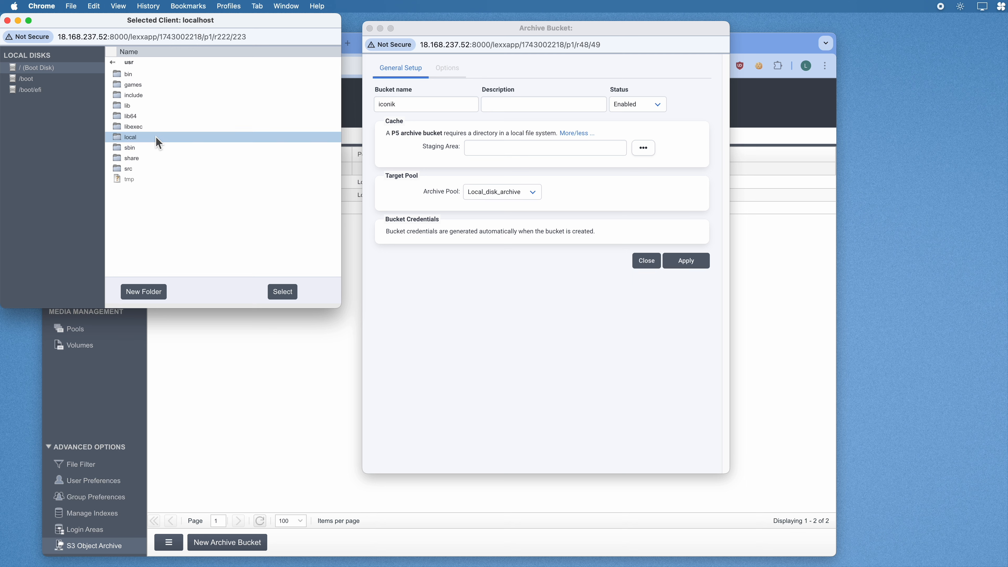
double_click(157, 138)
double_click(144, 76)
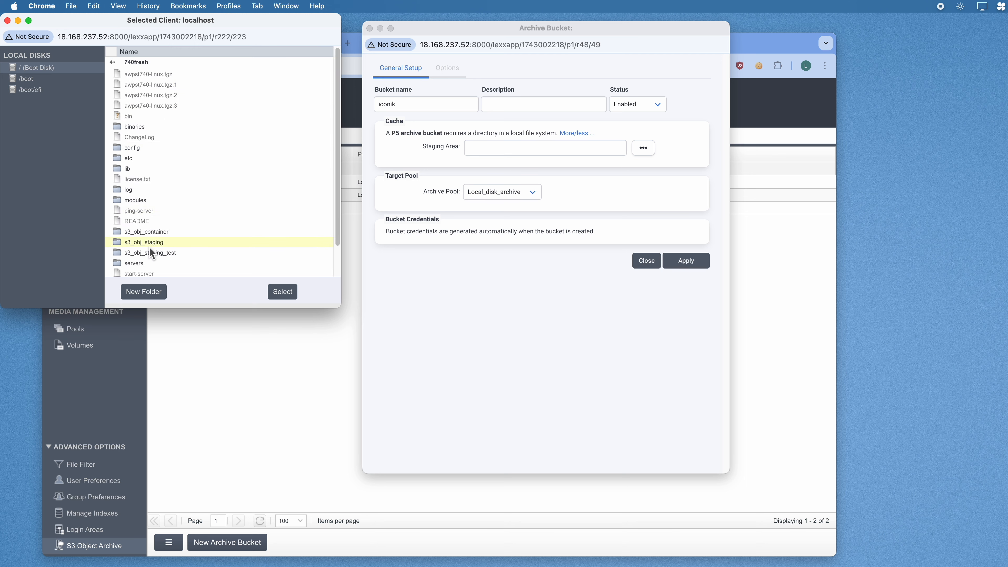
left_click(146, 291)
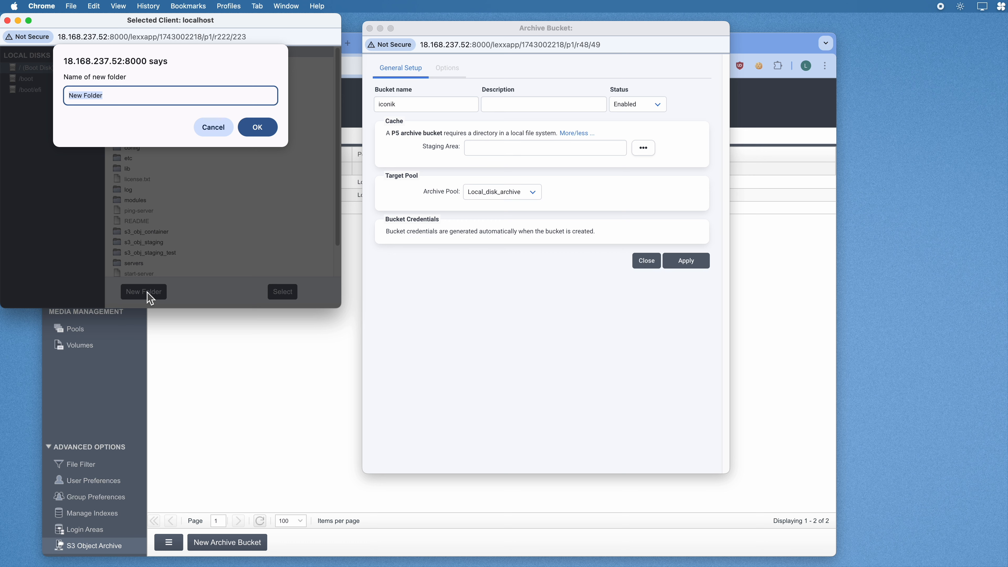
type("s3_obj_iconik_test")
key("Return")
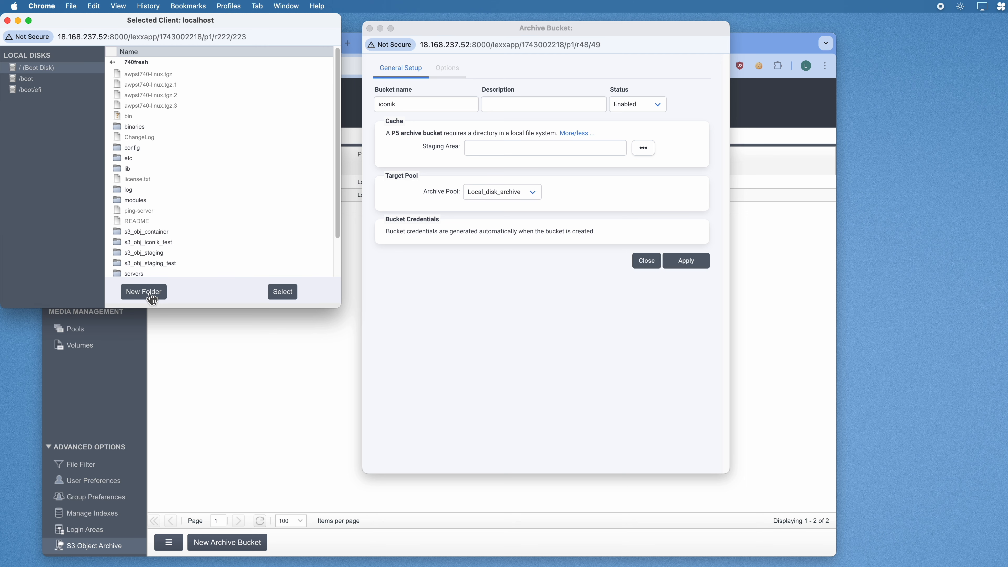
Step: Set s3_obj_iconik_test as the staging area, keep Local_disk_archive as the archive pool, and create the bucket
left_click(204, 245)
left_click(282, 291)
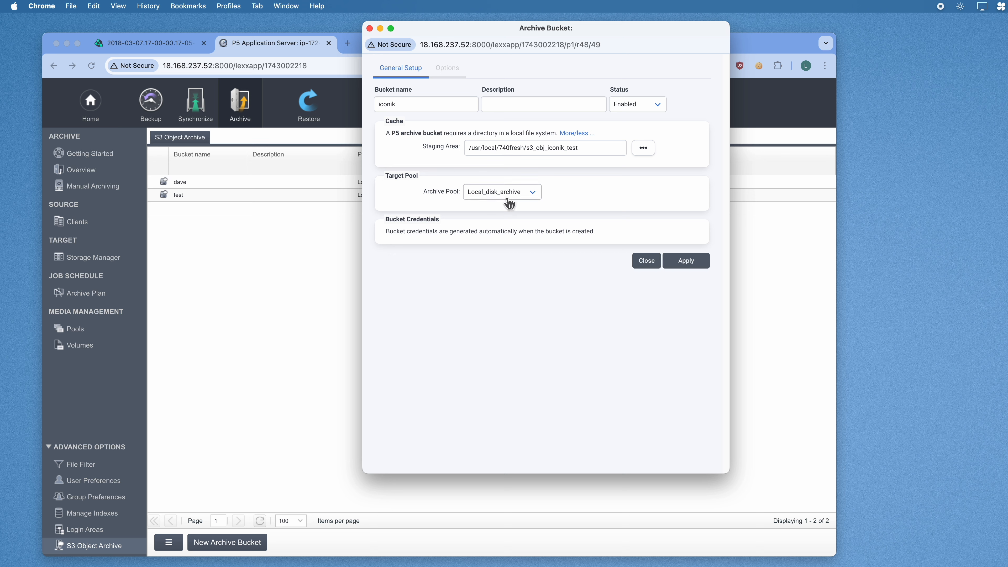
left_click(593, 153)
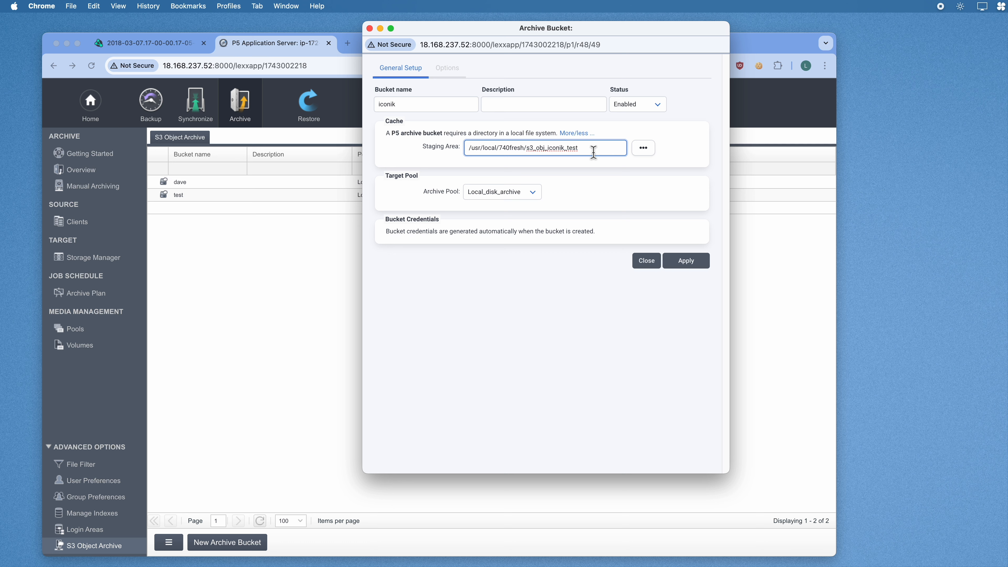
left_click(533, 197)
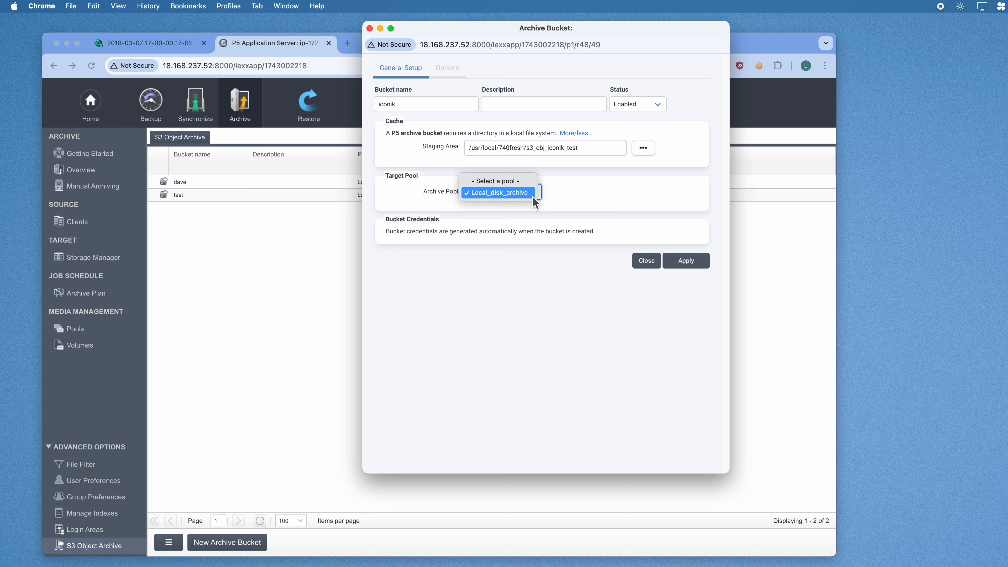
left_click(566, 201)
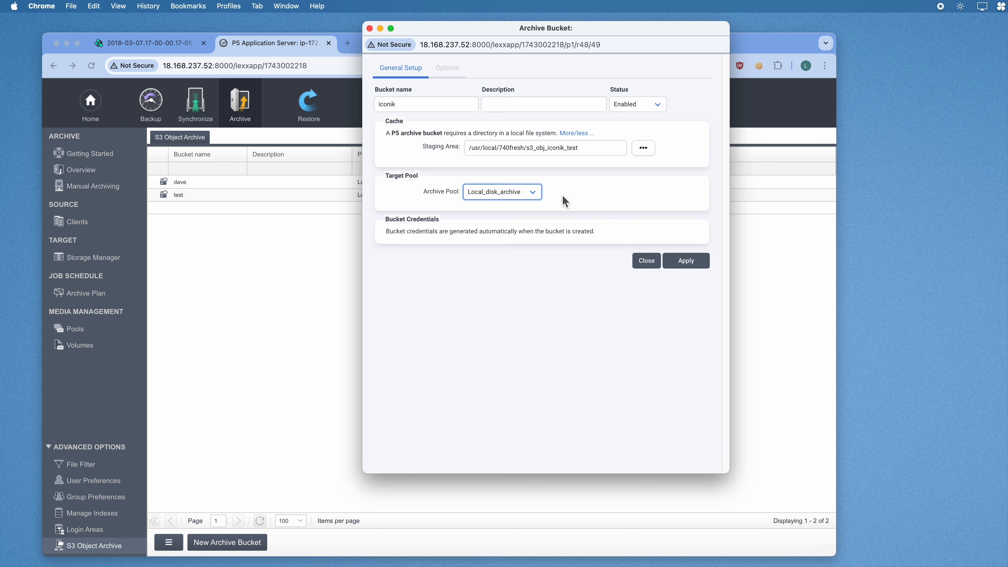
left_click(695, 260)
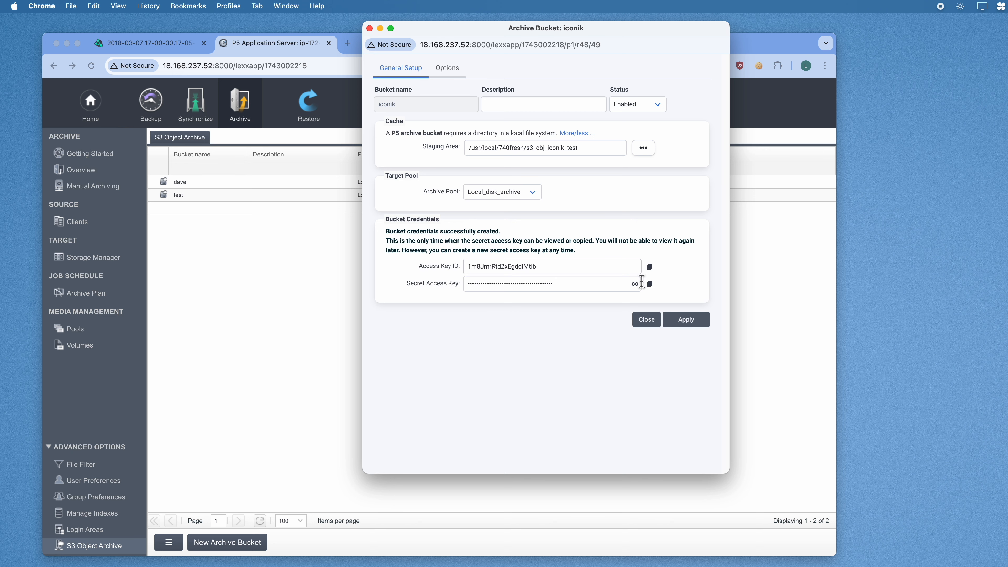
Step: Copy the bucket's access key ID and secret access key in turn, switching to TextEdit after each copy
left_click(655, 271)
key("Return")
key("super+Tab")
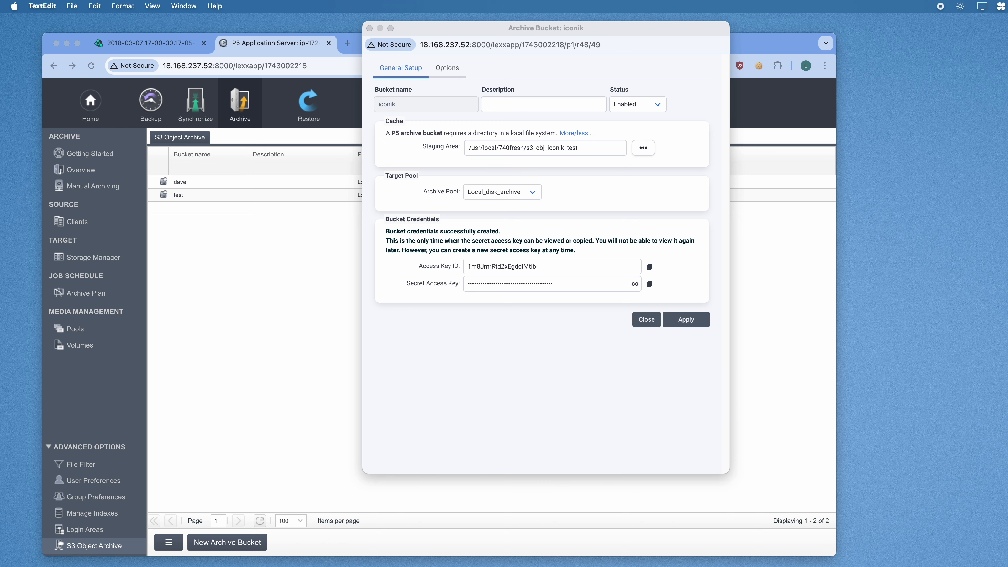
left_click(493, 283)
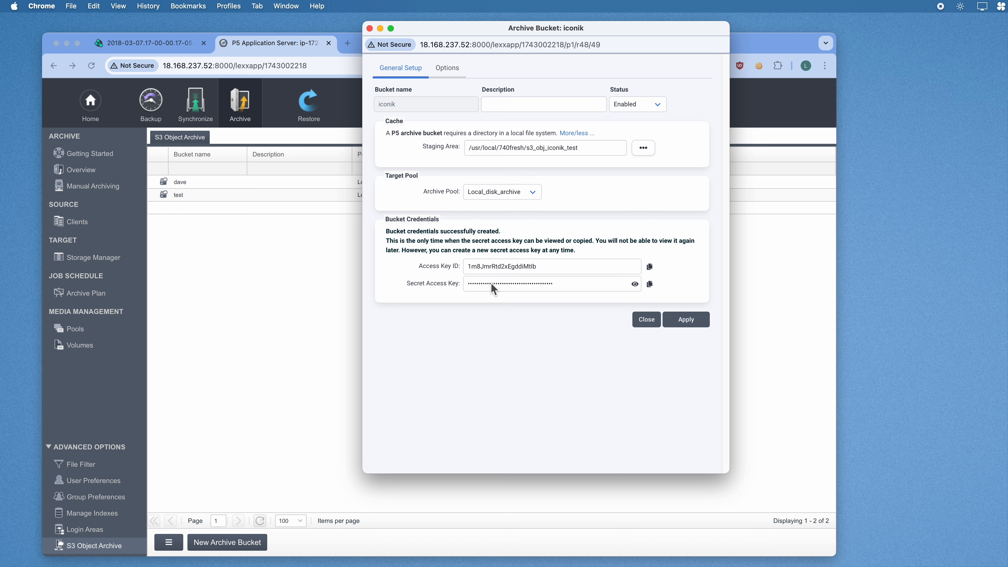
left_click(650, 285)
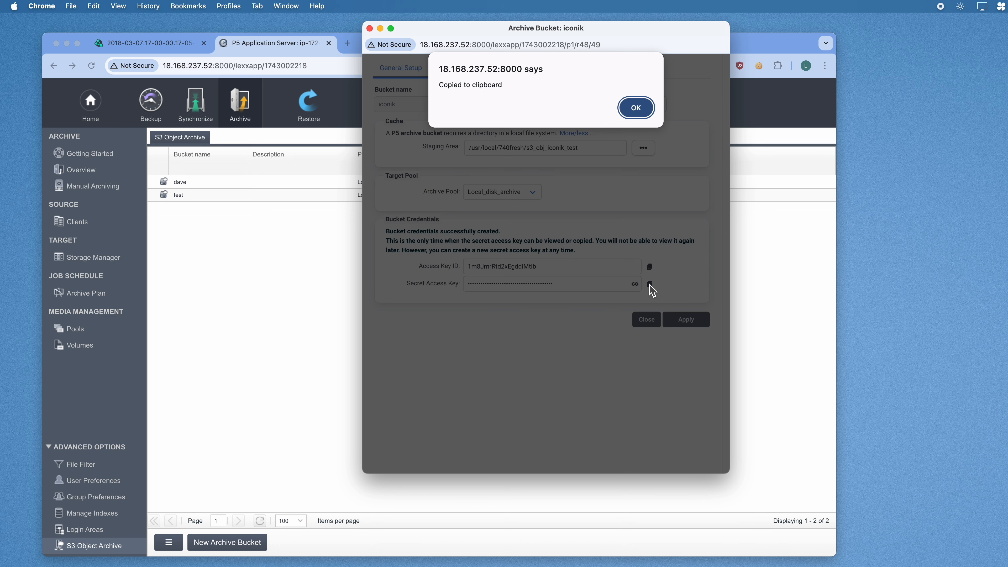
key("Return")
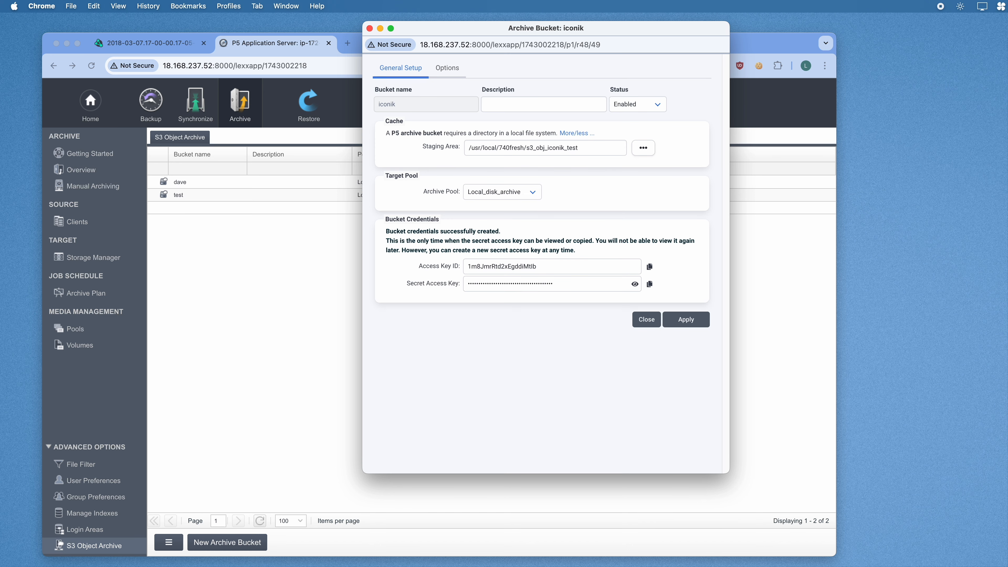
key("super+Tab")
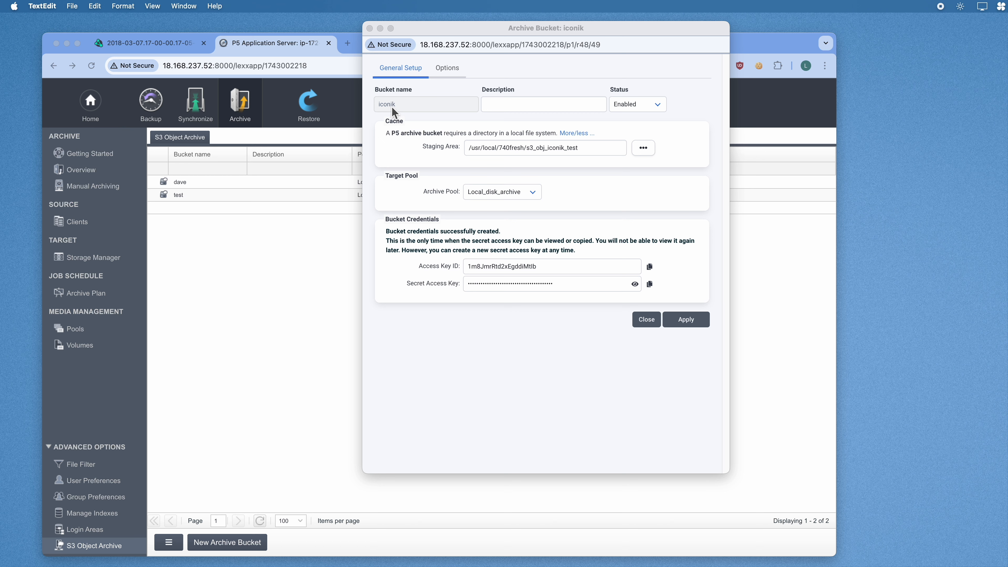
Step: Apply the iconik bucket's settings, close its setup window, and select the bucket in the S3 Object Archive list
left_click(685, 324)
left_click(686, 320)
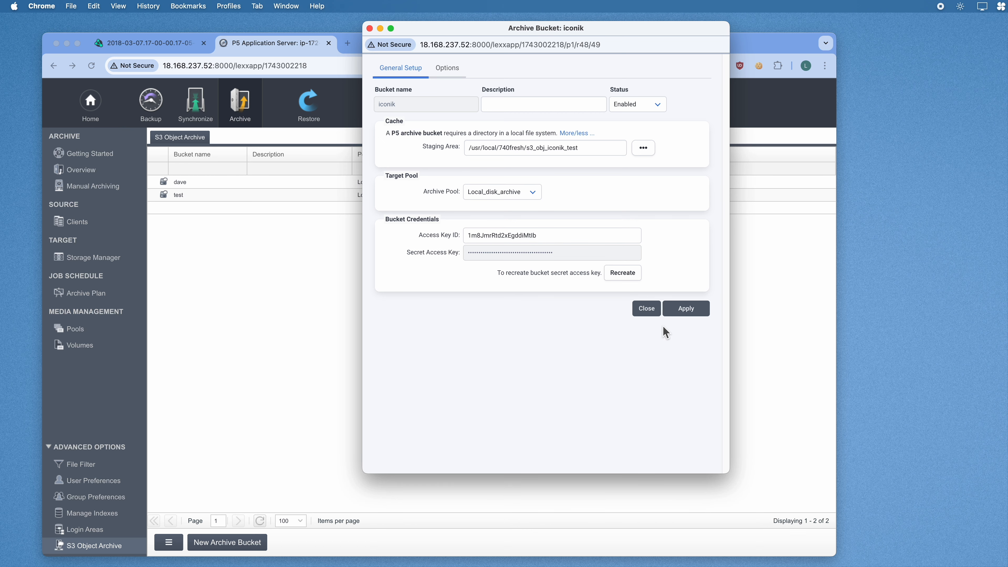
left_click(652, 312)
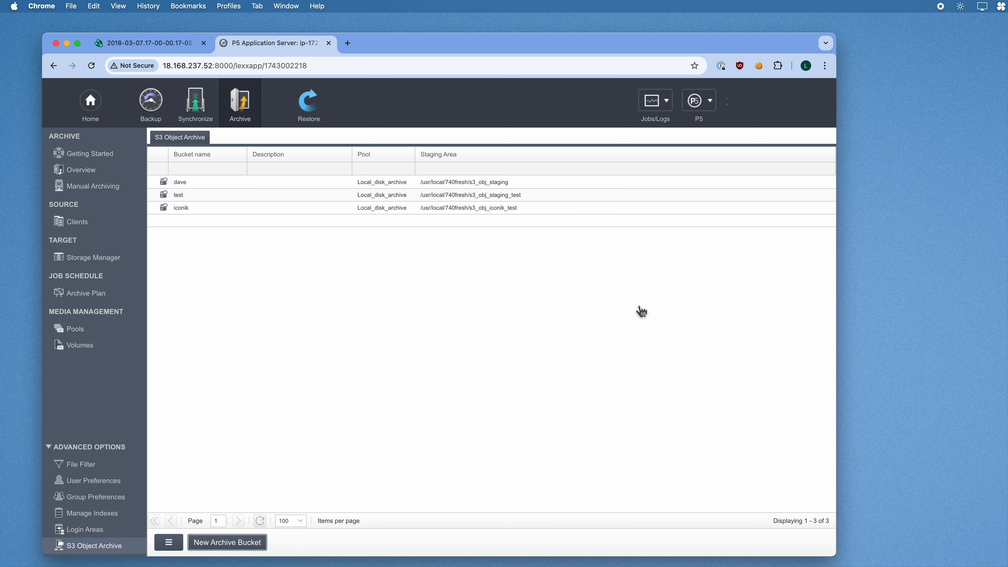
left_click(269, 212)
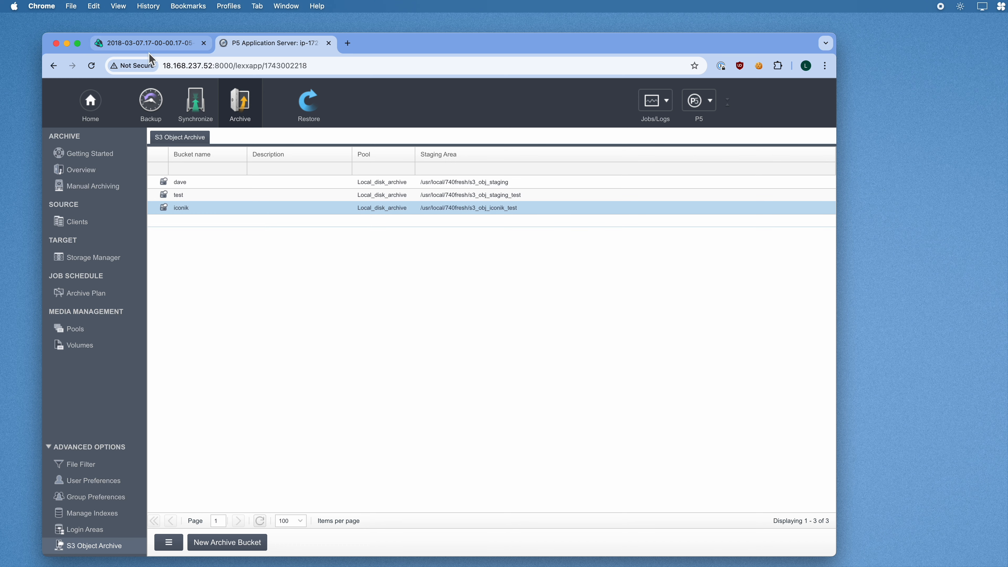
Step: Switch to iconik and open the list of storages in the administration area
left_click(131, 47)
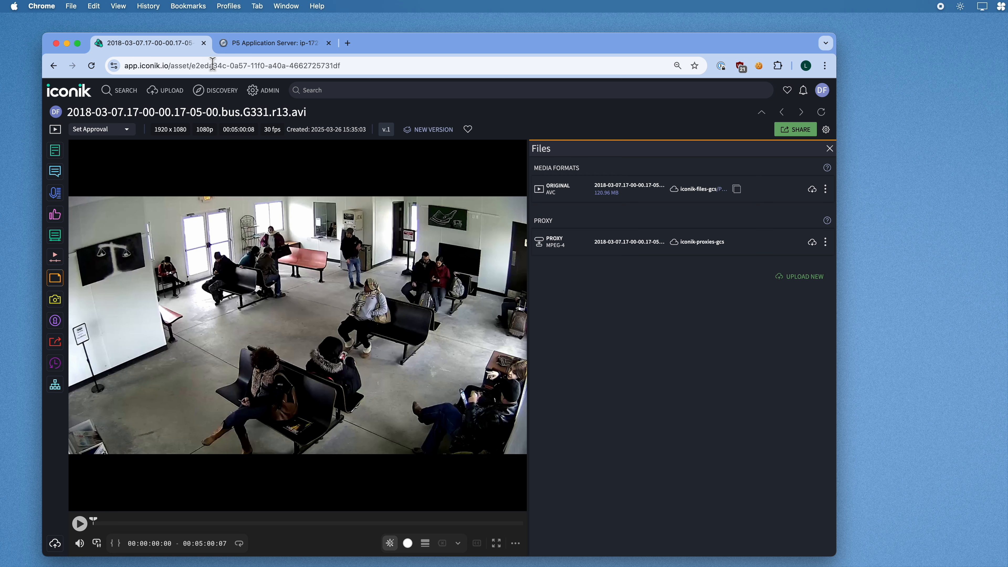
left_click(260, 96)
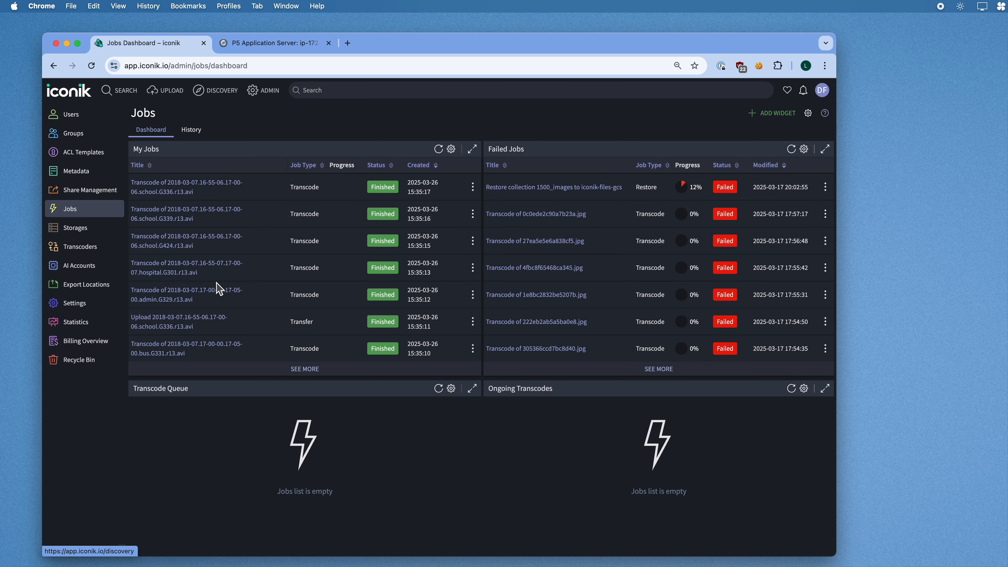
left_click(94, 235)
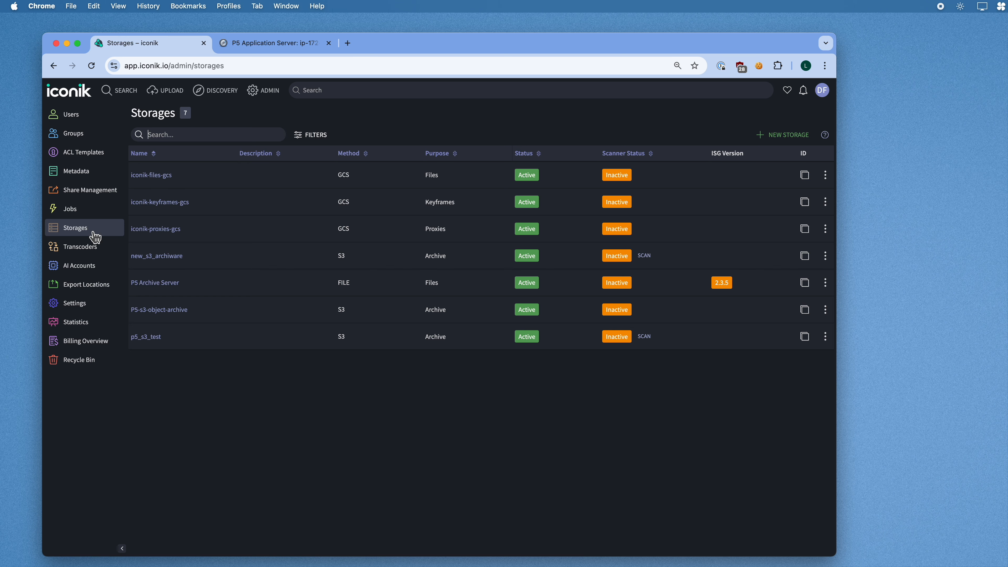
Step: Begin a new storage named iconik_p5_archive and set its storage purpose to Archive
left_click(782, 135)
left_click(414, 136)
type("i")
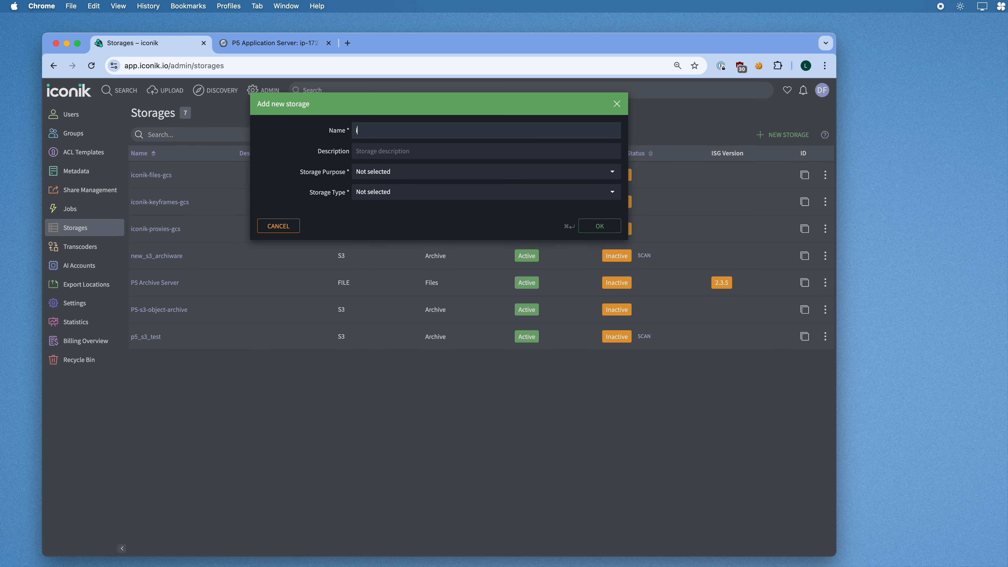
type("conik_p5_arvhiv")
key("BackSpace")
key("BackSpace")
key("BackSpace")
type("chive")
left_click(422, 175)
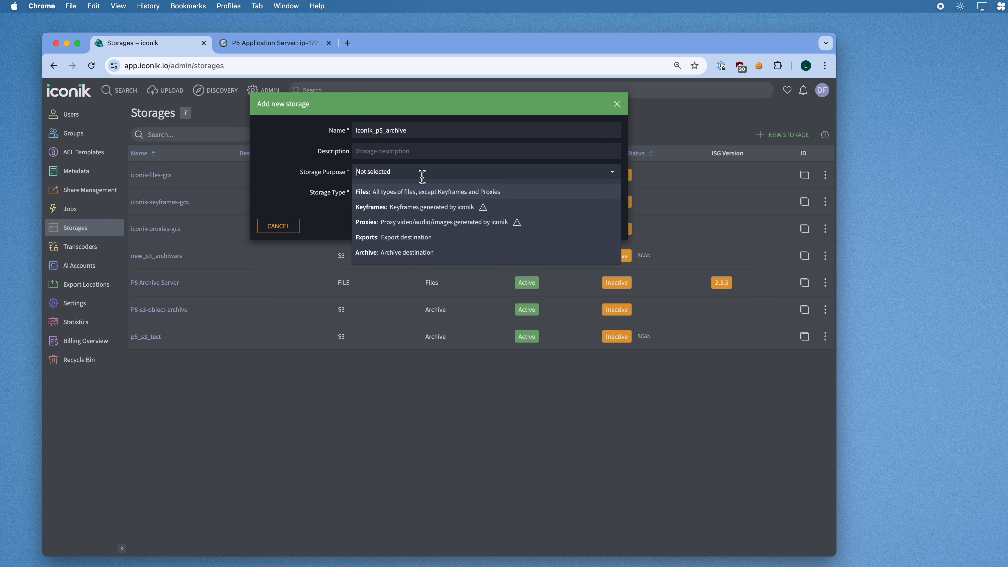
left_click(422, 254)
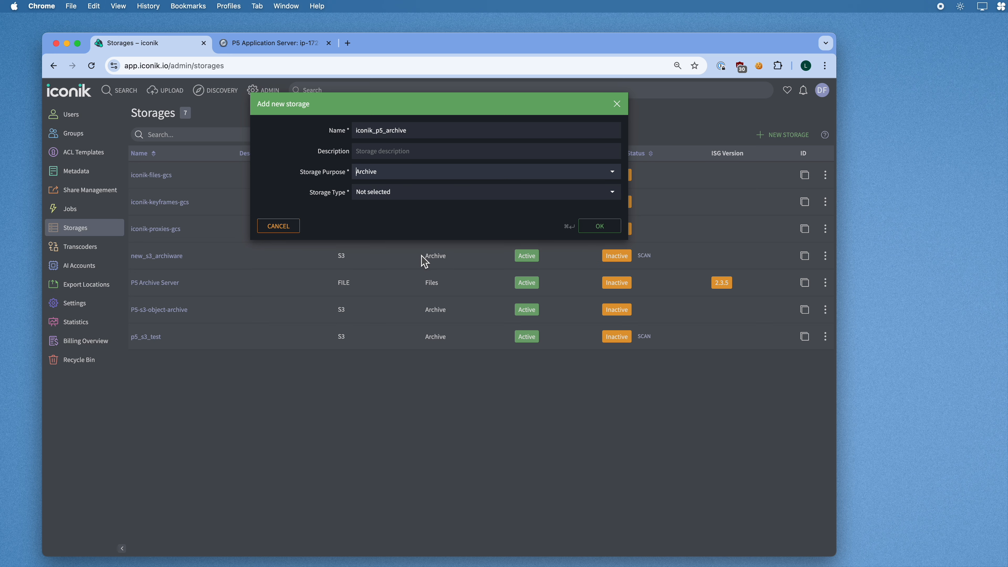
Step: Set the new storage's type to Amazon S3 and enter iconik as its bucket name
left_click(402, 196)
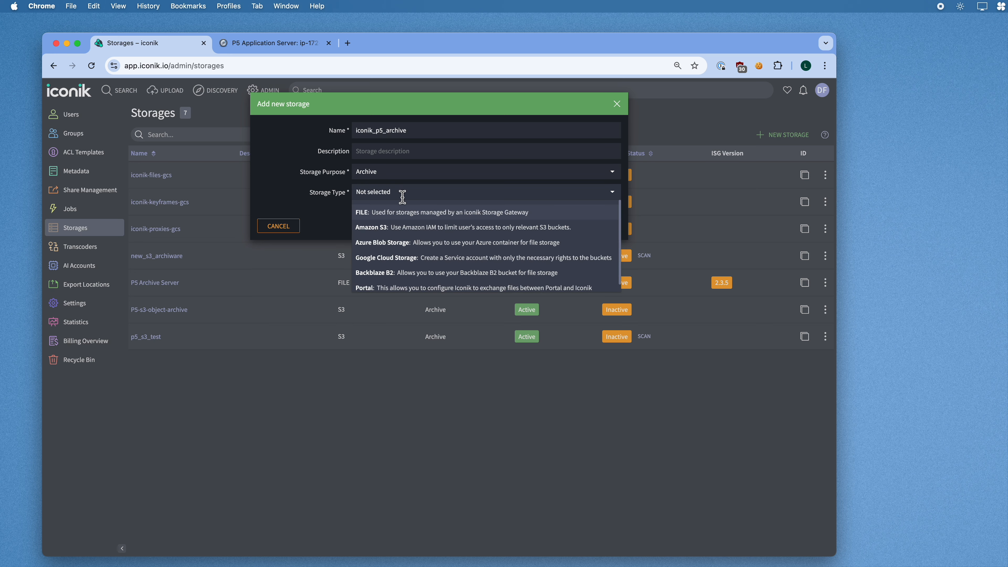
left_click(416, 228)
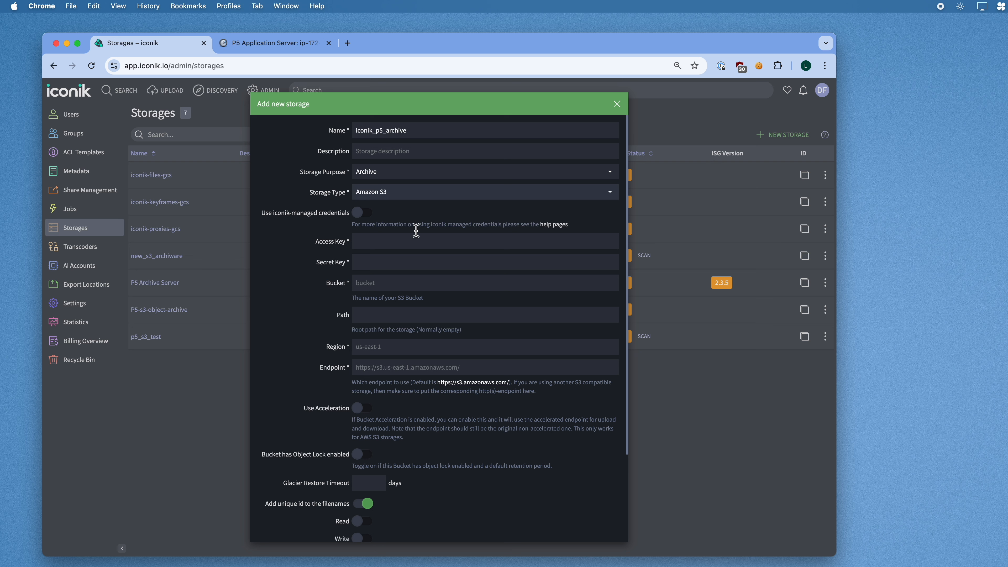
left_click(412, 247)
left_click(411, 266)
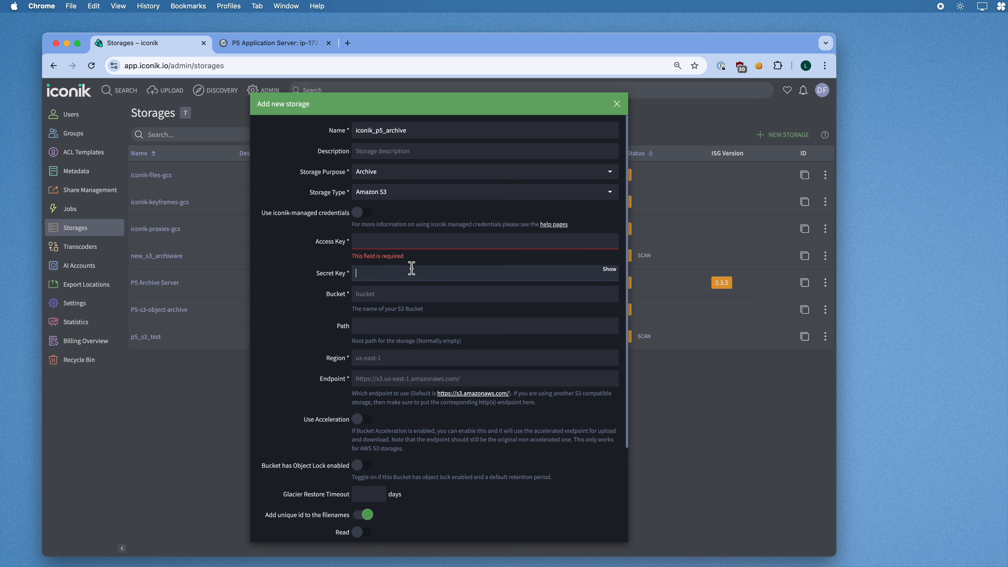
left_click(405, 294)
left_click(398, 244)
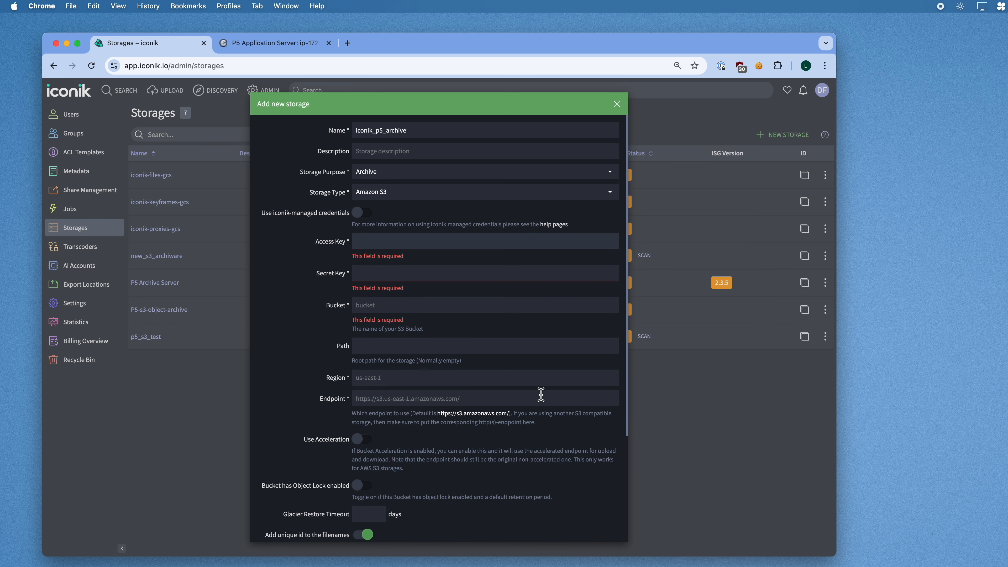
left_click(417, 308)
type("iconik")
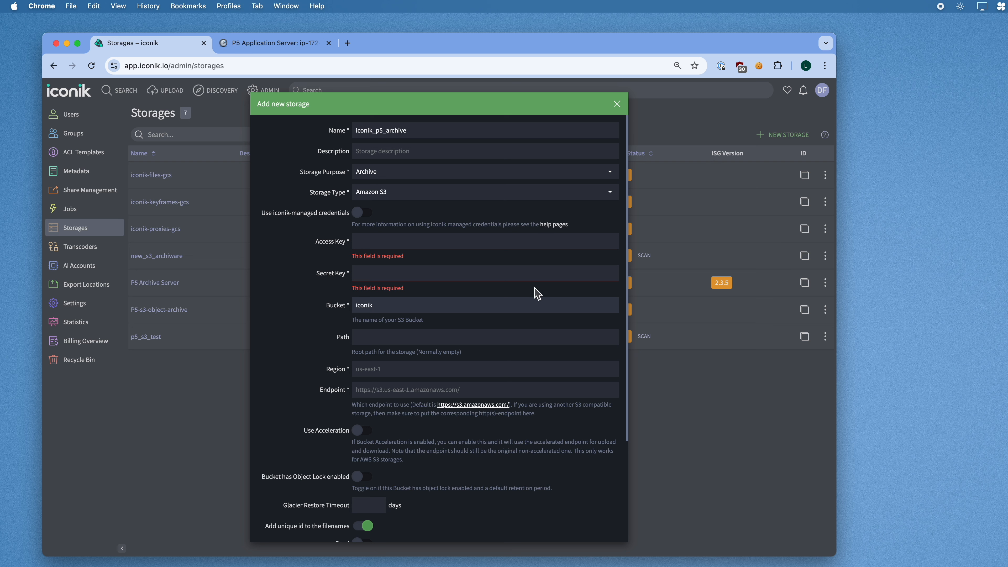
Step: Copy the access key and secret key over from TextEdit in turn and paste each into its field of the new storage
key("super+Tab")
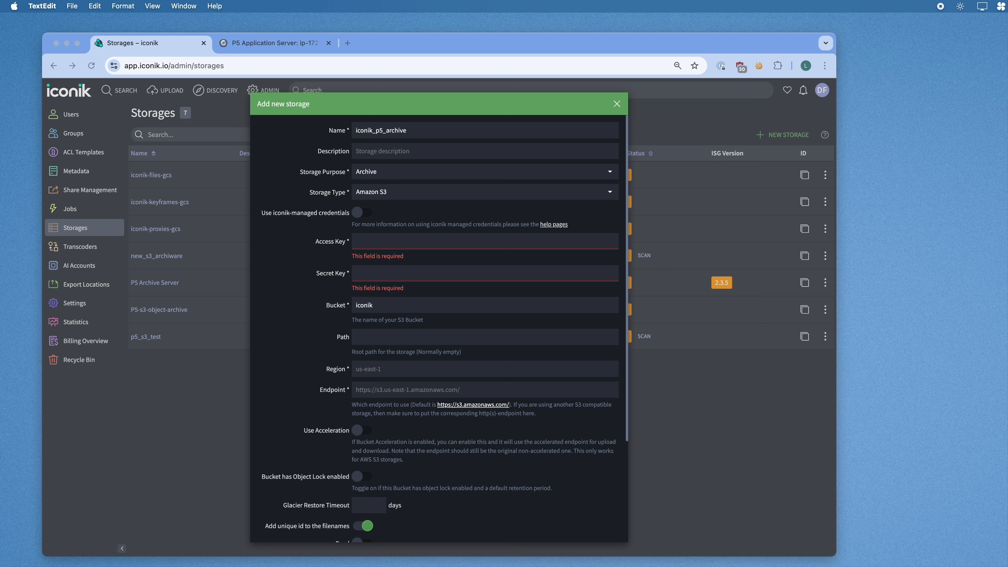
left_click(419, 240)
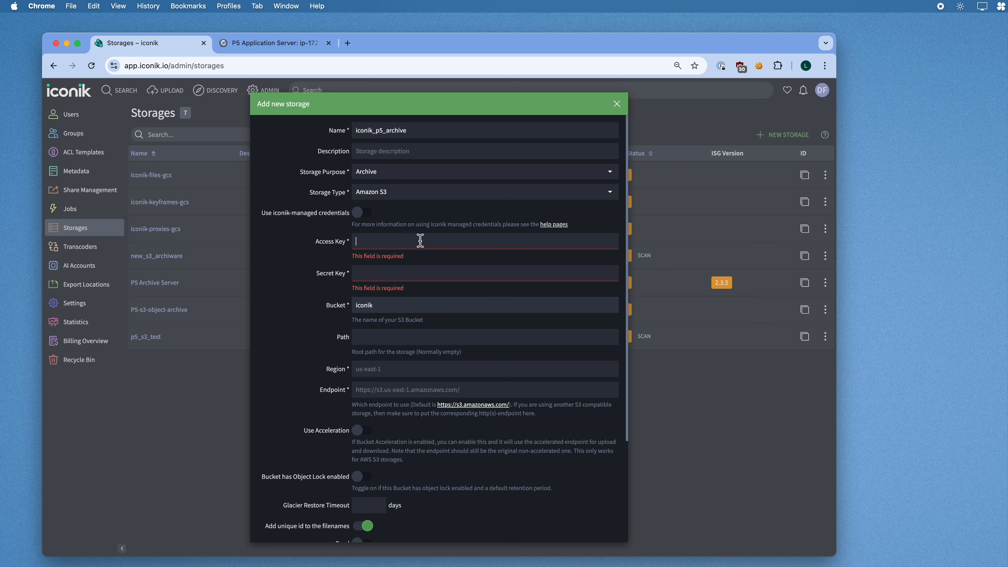
key("super+v")
key("super+Tab")
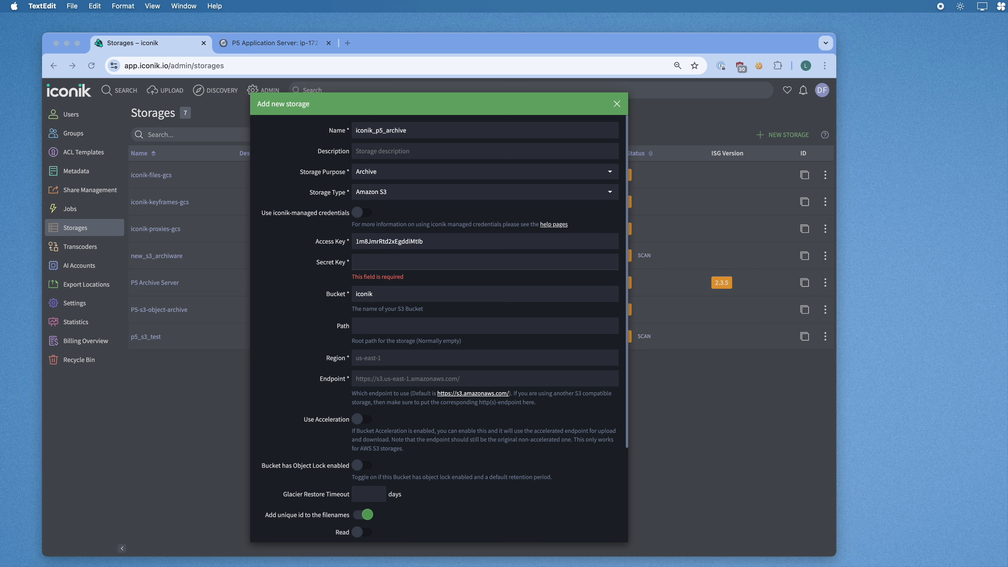
left_click(423, 264)
key("super+v")
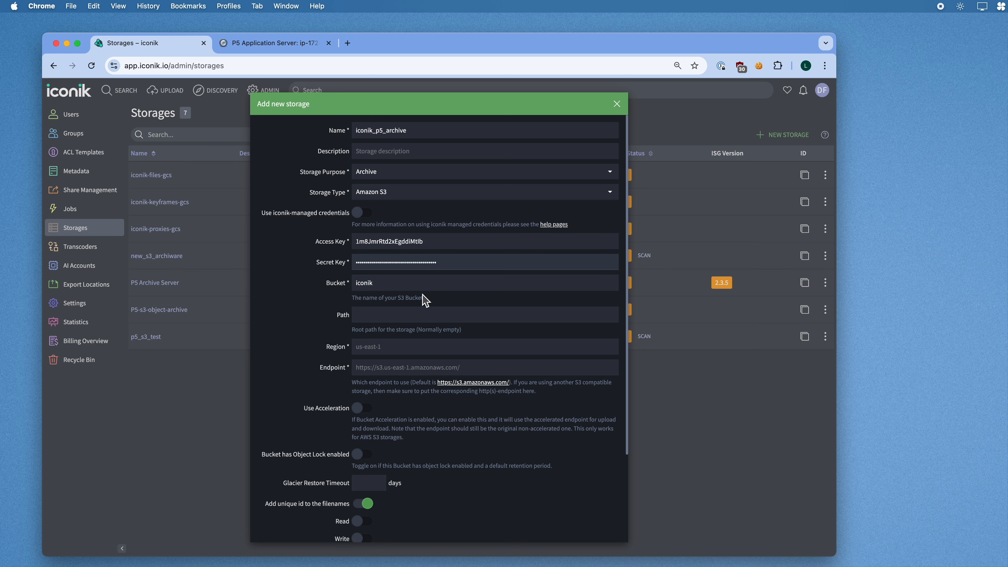
Step: Set the storage's region to us-east-1
left_click(400, 355)
type("us-eas")
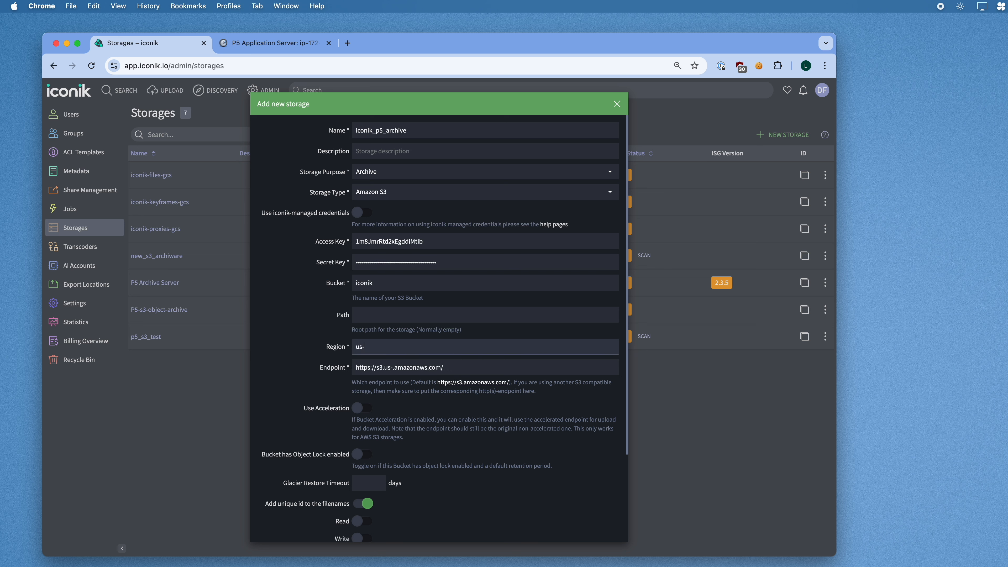
key("BackSpace")
key("BackSpace")
key("BackSpace")
key("BackSpace")
key("BackSpace")
key("BackSpace")
type("us-east-1")
double_click(422, 374)
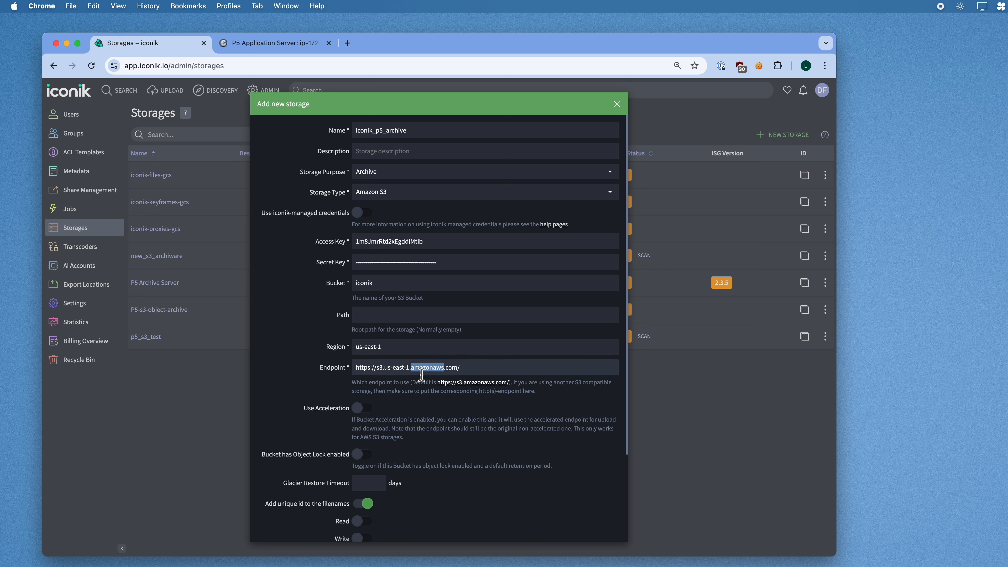
key("super+Tab")
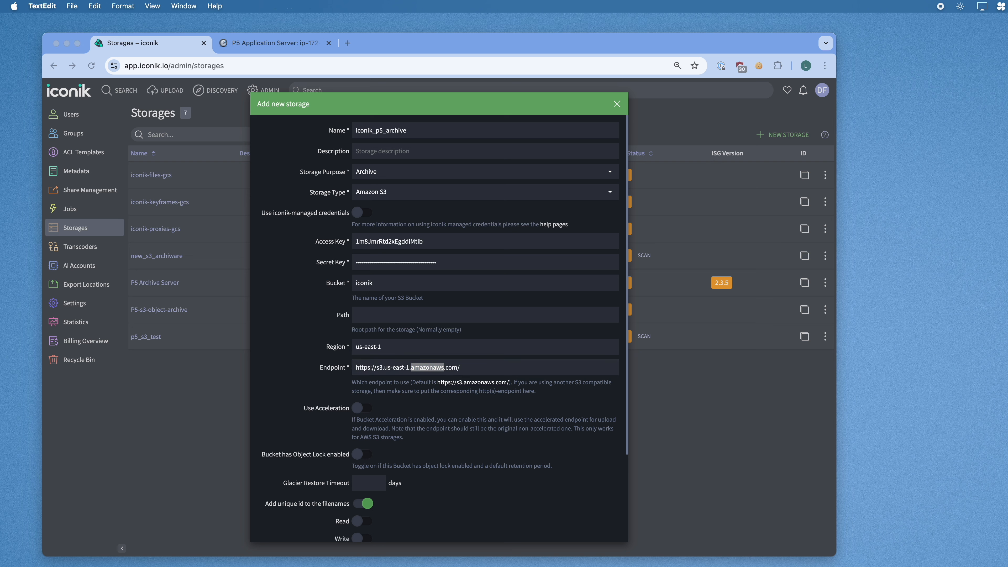
key("super+Tab")
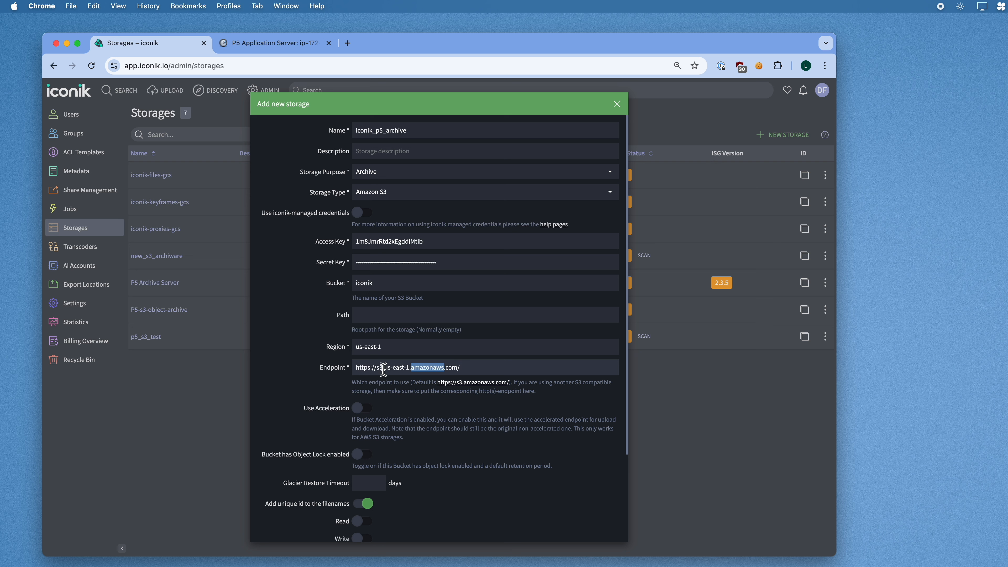
left_click_drag(376, 369, 459, 371)
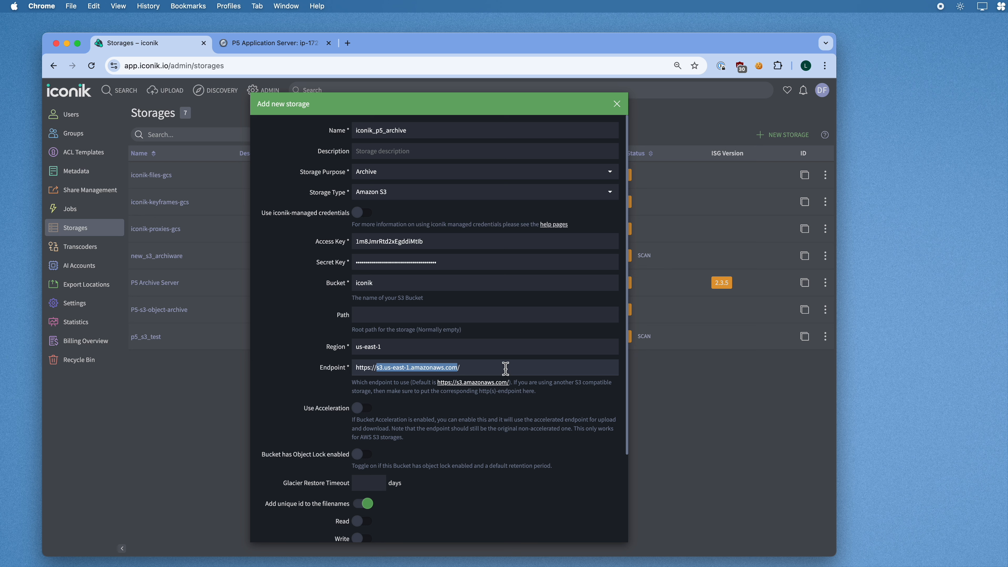
type("18.168.237.52")
key("super+Left")
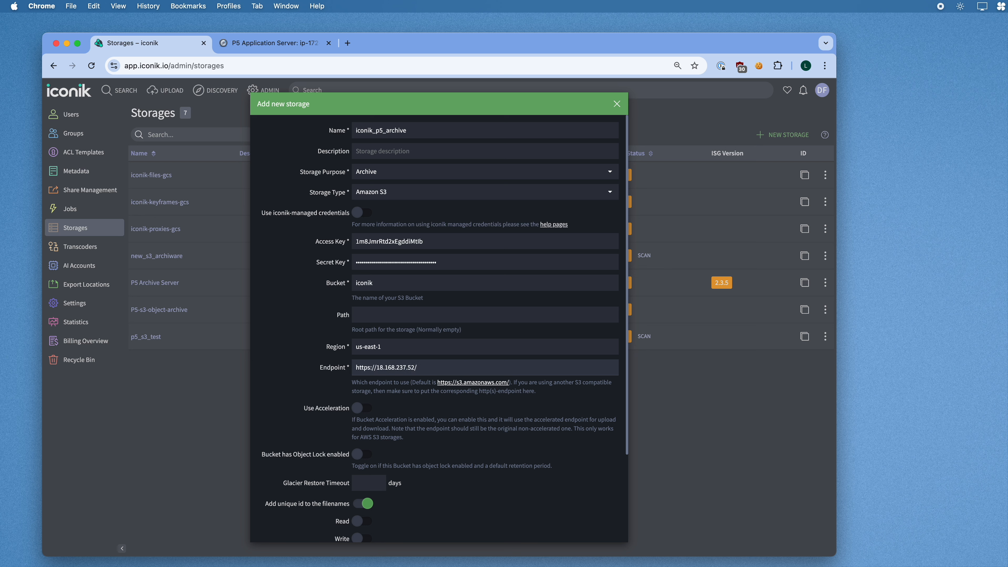
key("Delete")
type(":8000")
key("BackSpace")
key("BackSpace")
key("BackSpace")
type("43")
key("BackSpace")
key("BackSpace")
type("000")
Step: Enable Read, Write and Delete for the storage, save it, and close the storage form
scroll(534, 466, "down", 5)
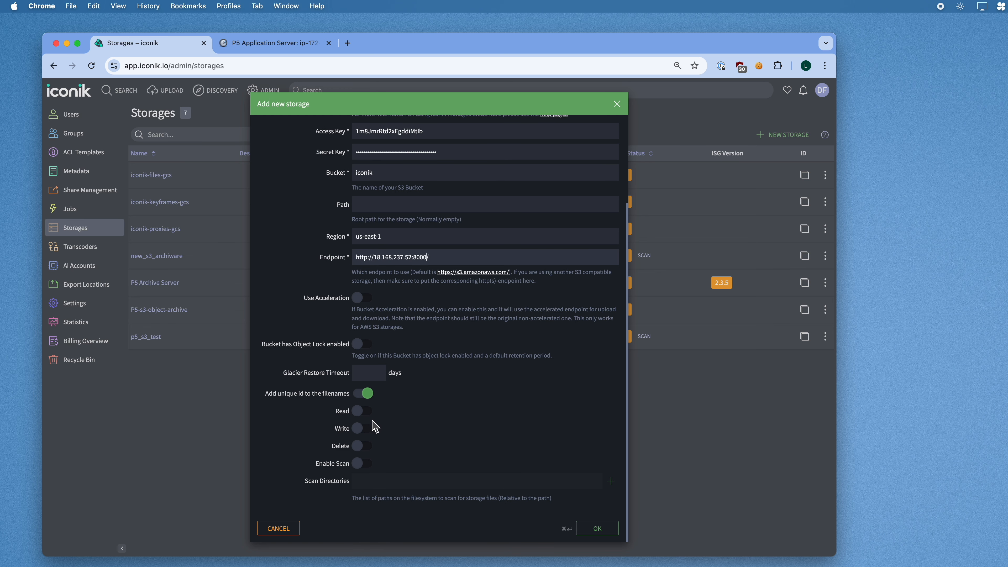
left_click(363, 411)
left_click(363, 428)
left_click(362, 446)
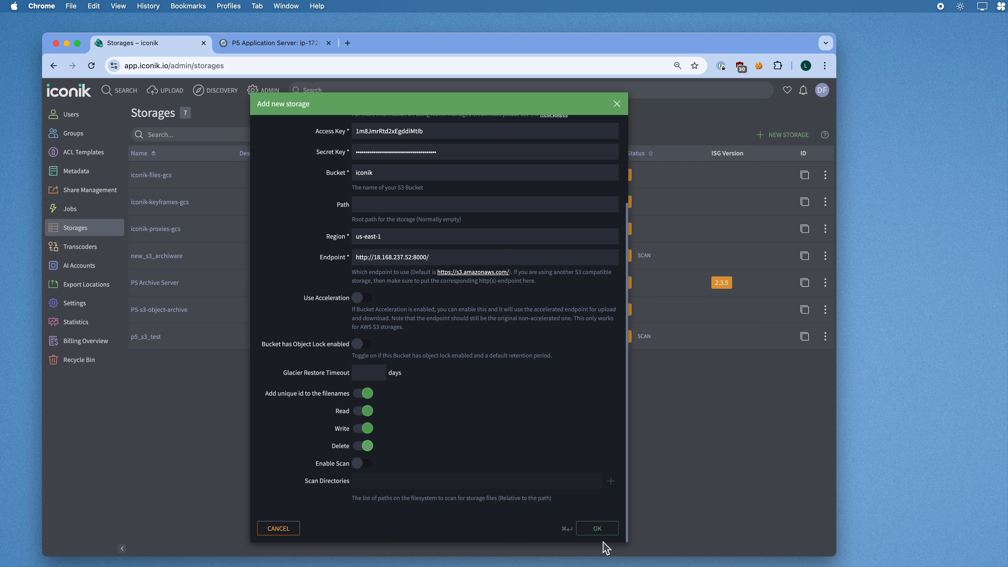
left_click(606, 532)
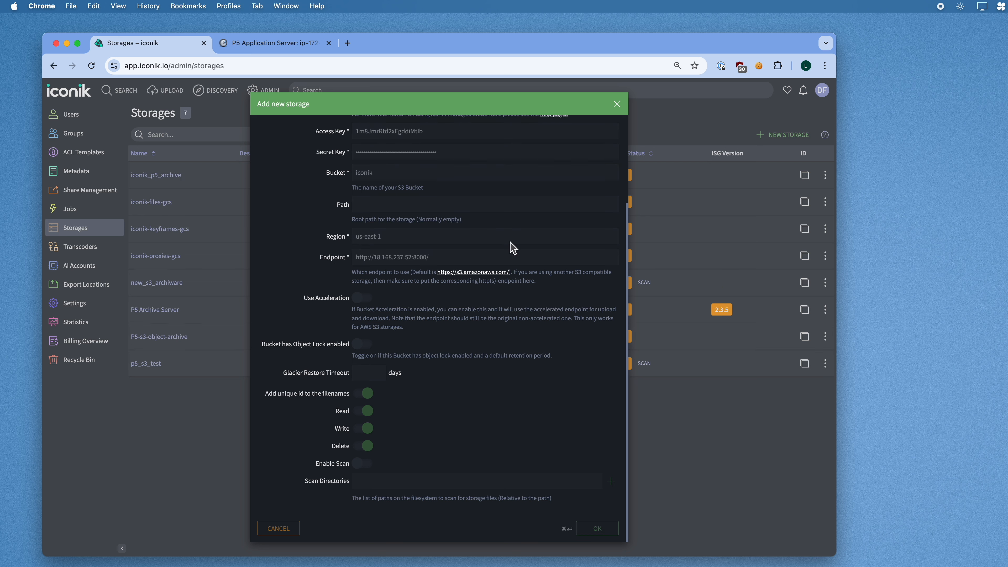
scroll(513, 248, "up", 3)
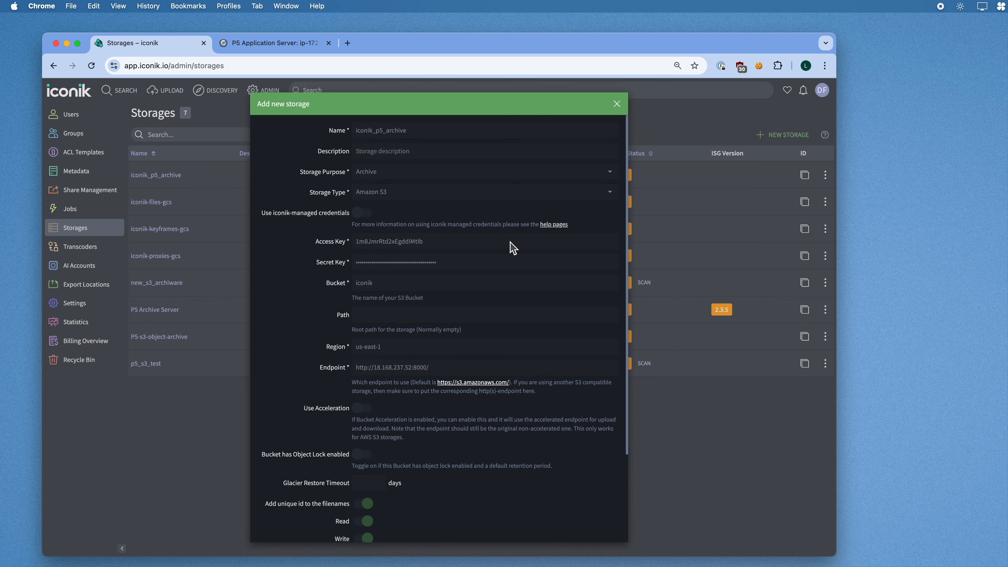
scroll(513, 248, "down", 3)
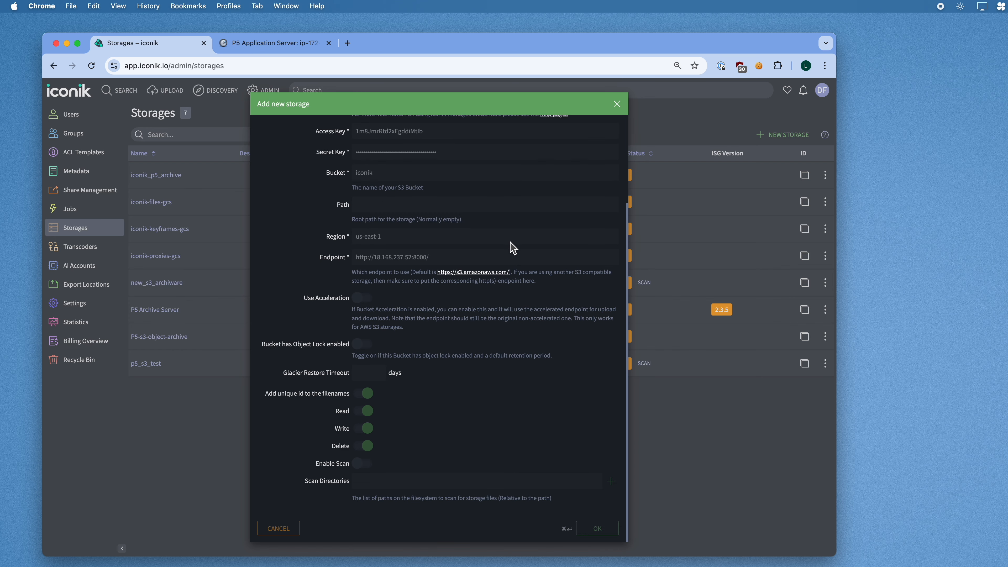
key("Escape")
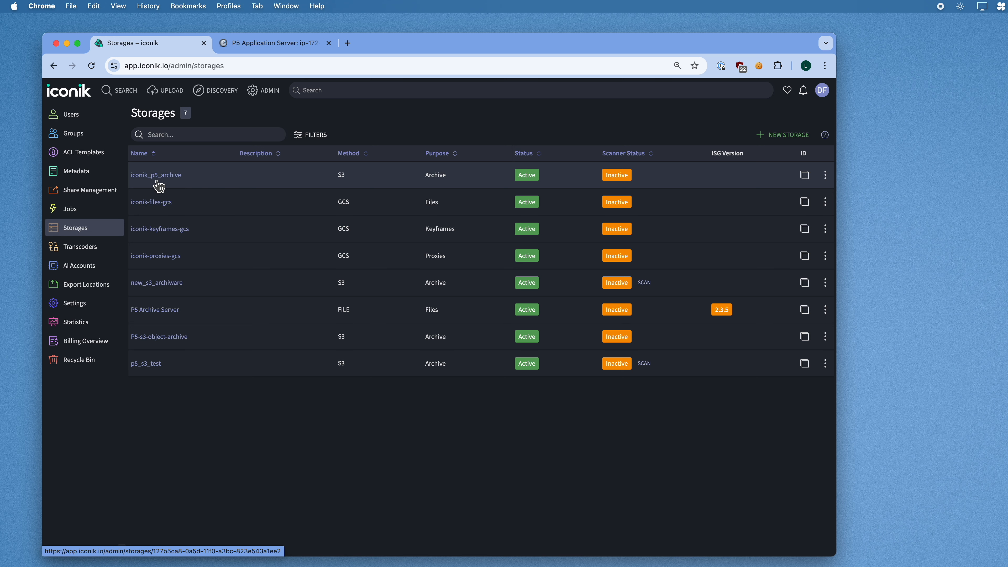
Step: Open the P5 Archive Test collection from the iconik search page and start archiving the whole collection
left_click(65, 96)
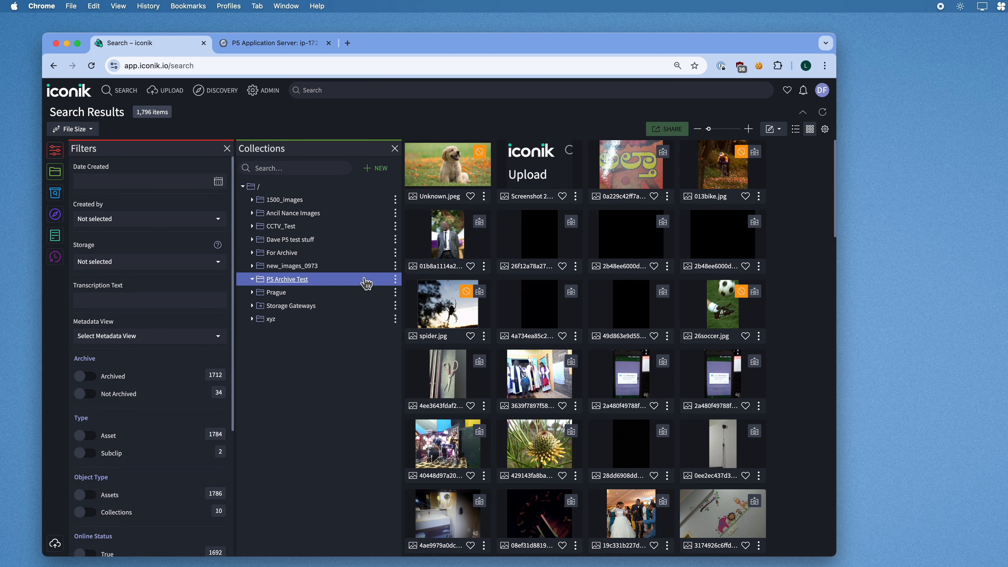
left_click(309, 282)
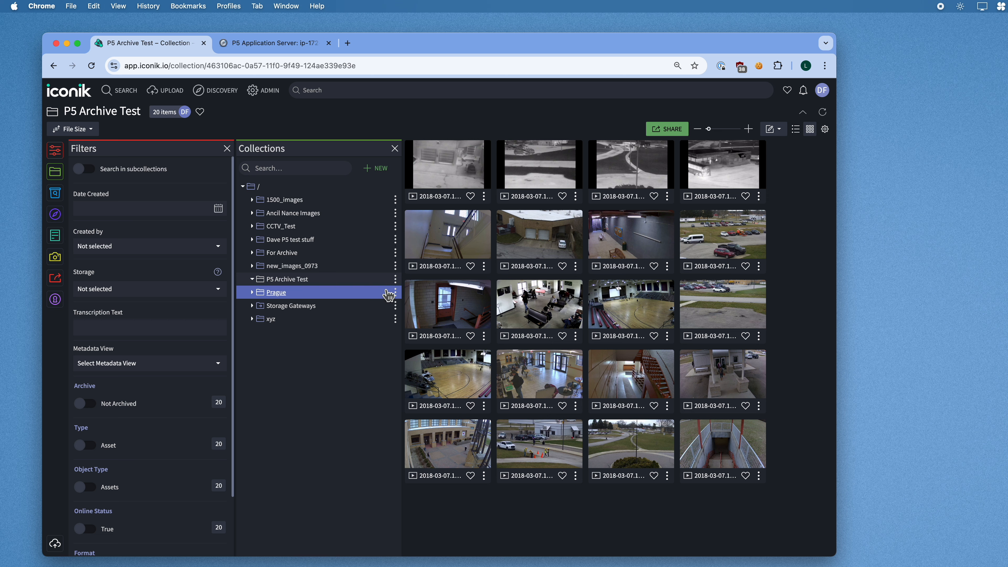
left_click(396, 280)
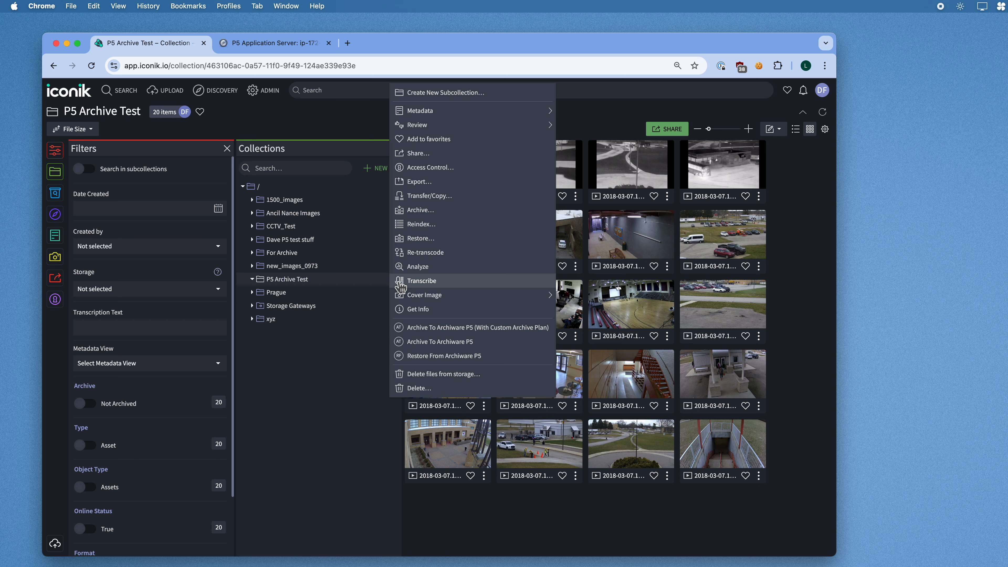
left_click(480, 216)
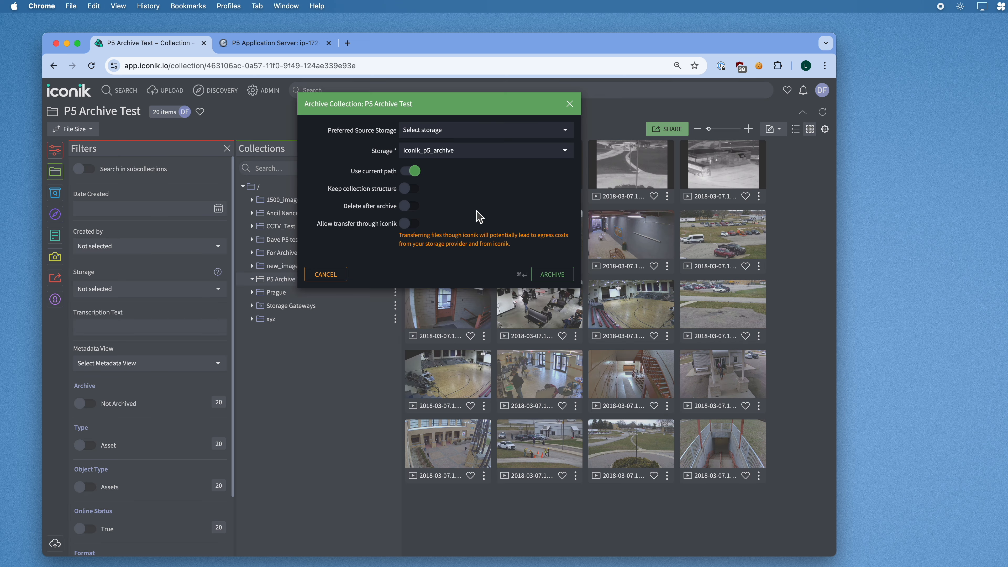
Step: Choose iconik_p5_archive as the archive storage and iconik-files-gcs as the preferred source storage
left_click(438, 155)
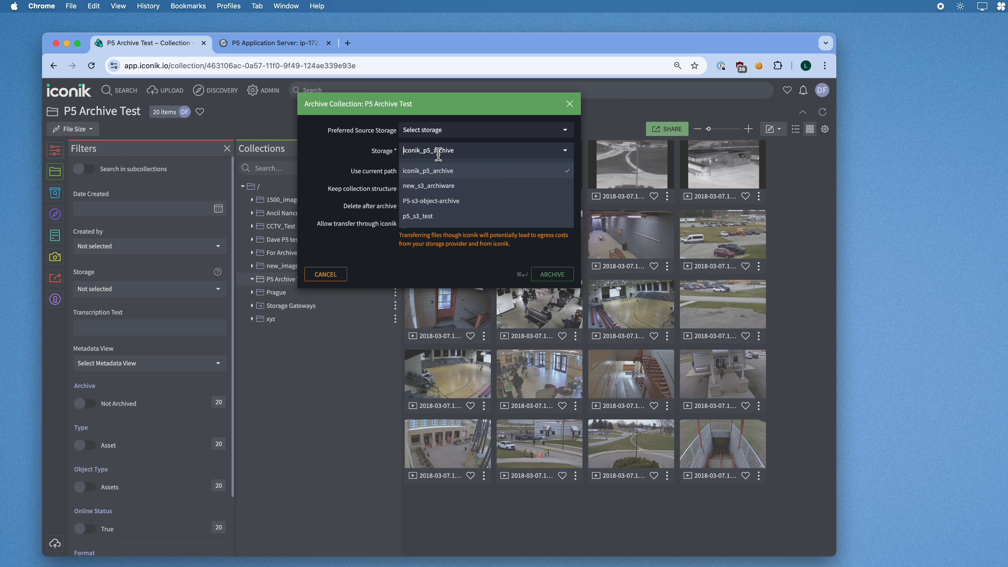
left_click(495, 173)
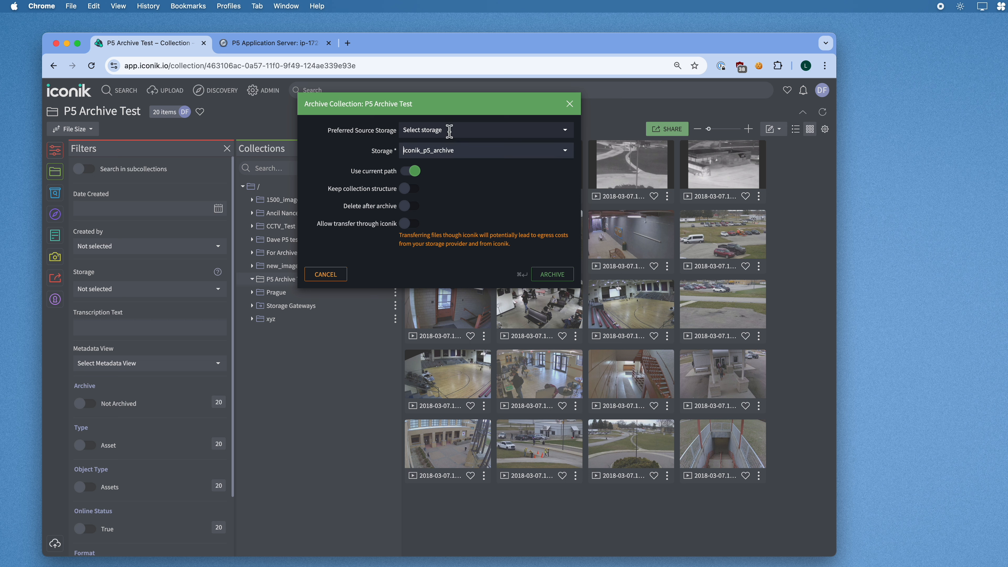
left_click(465, 131)
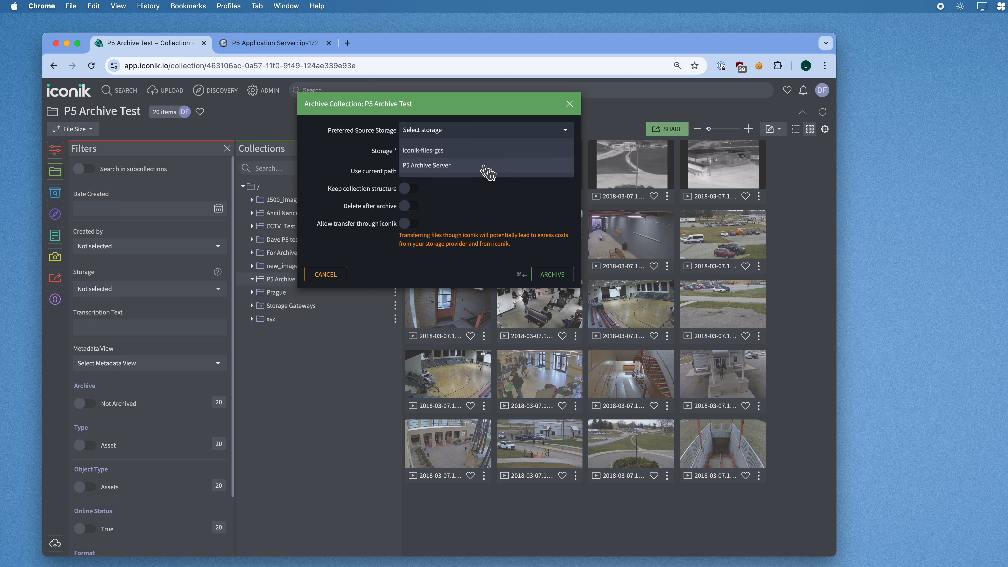
left_click(444, 153)
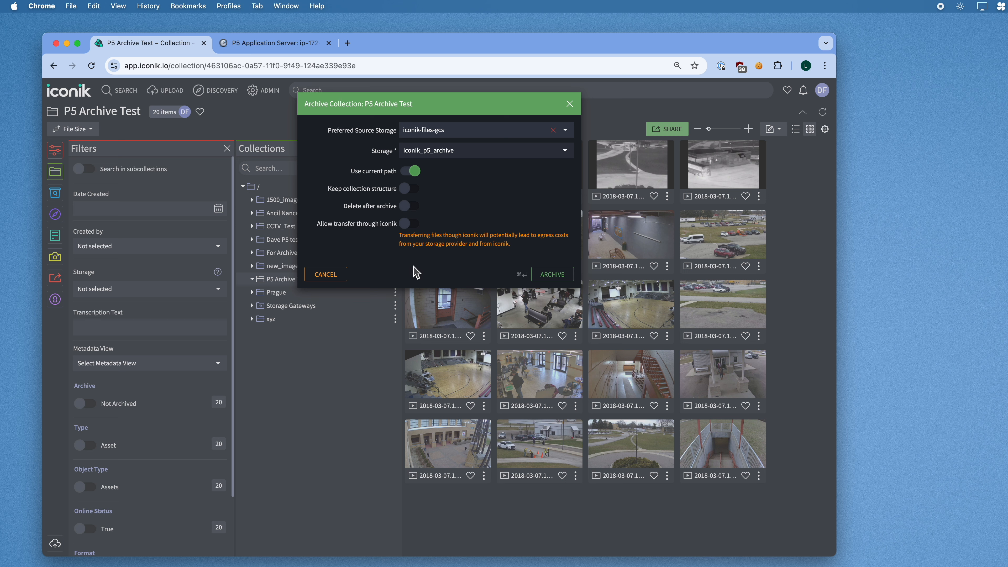
Step: Enable Delete after archive and Allow transfer through iconik, and archive the collection
left_click(407, 206)
left_click(408, 225)
left_click(564, 280)
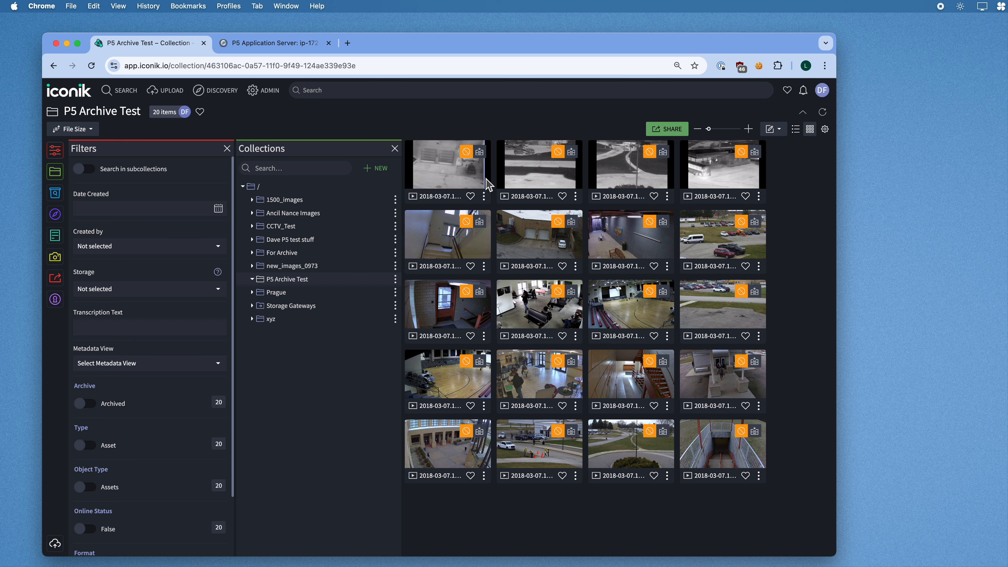
Step: Open the first archived video of the P5 Archive Test collection and switch to the Archiware P5 page
mouse_move(468, 154)
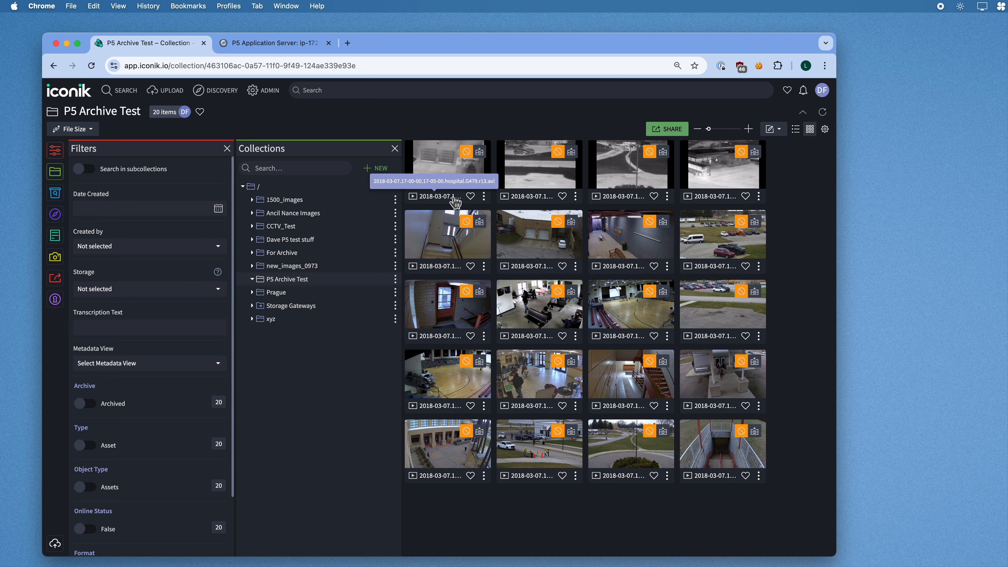
left_click(439, 197)
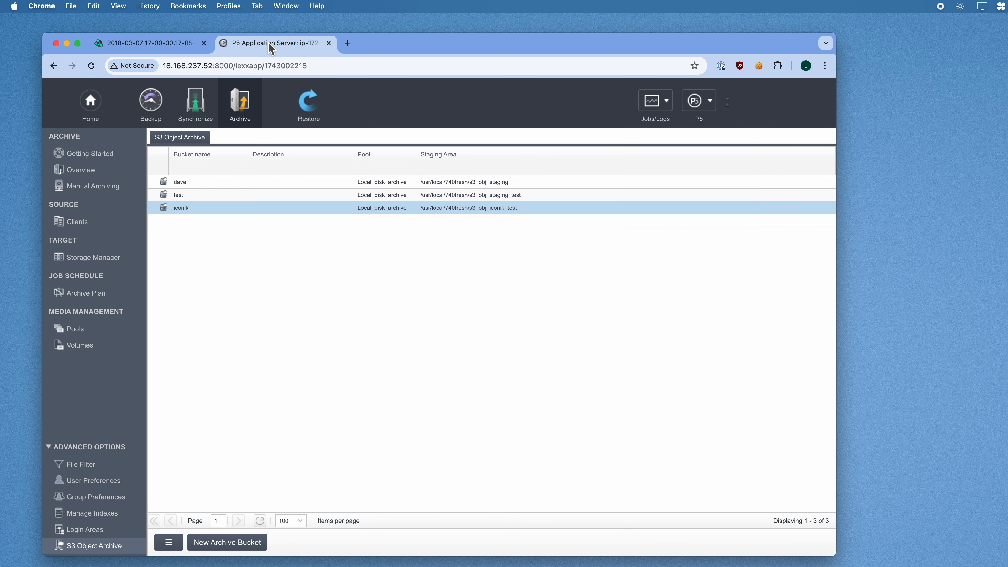
Step: Open the P5 Job Monitor and move its window aside to examine the S3 archive job
left_click(678, 104)
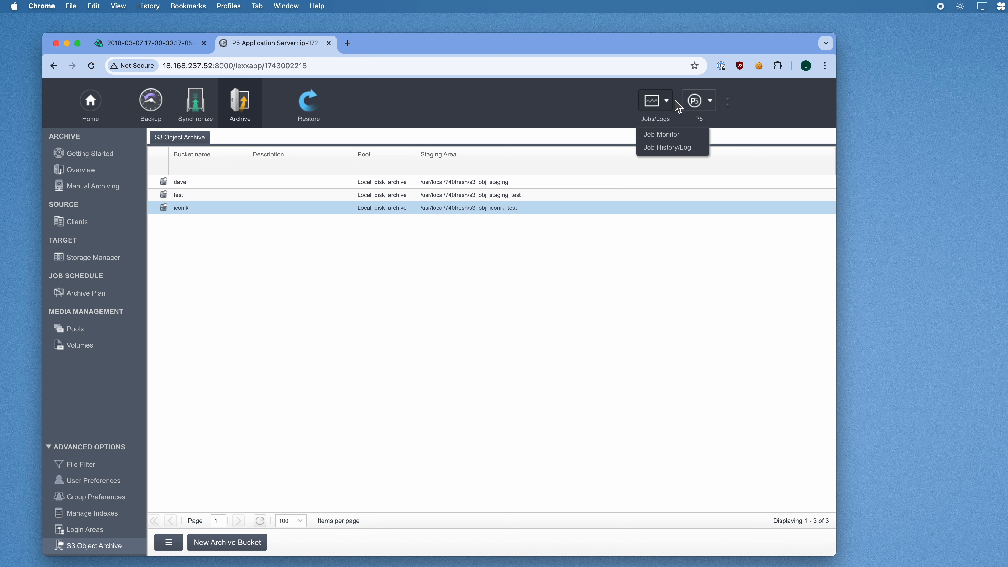
left_click(675, 147)
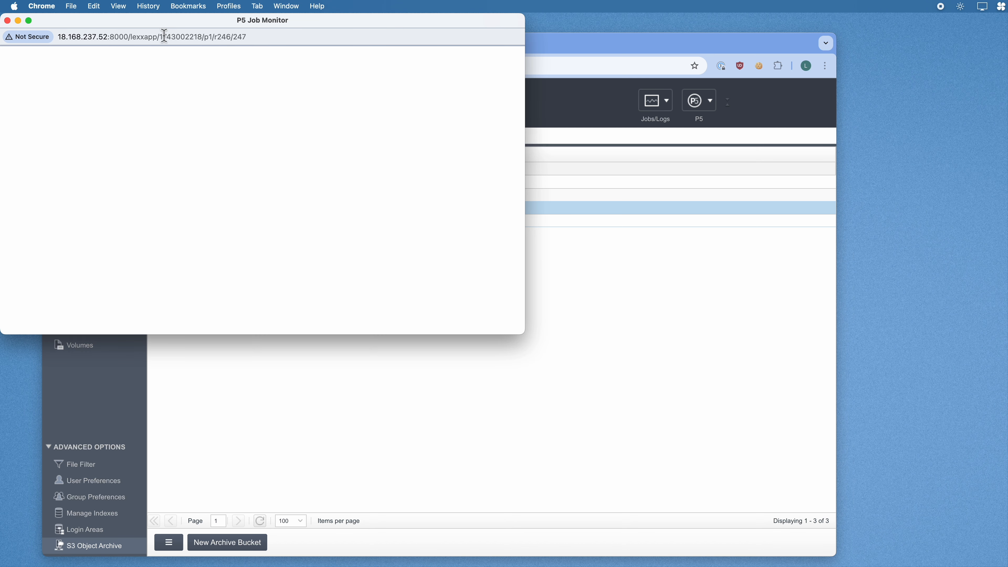
left_click_drag(117, 25, 459, 156)
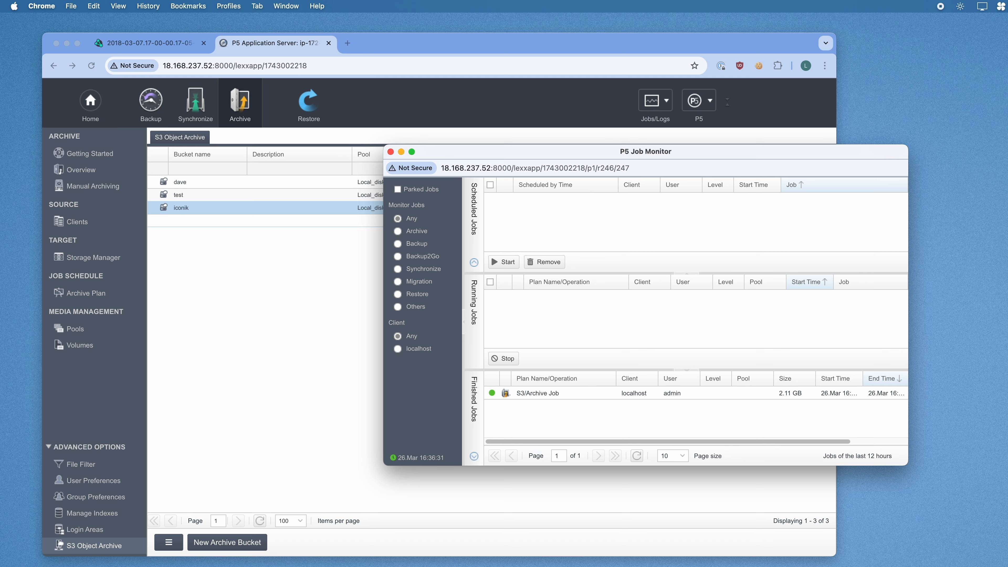
Step: Switch to iconik and examine the subjobs of the job that archived the P5 Archive Test collection to iconik_p5_archive
left_click(134, 43)
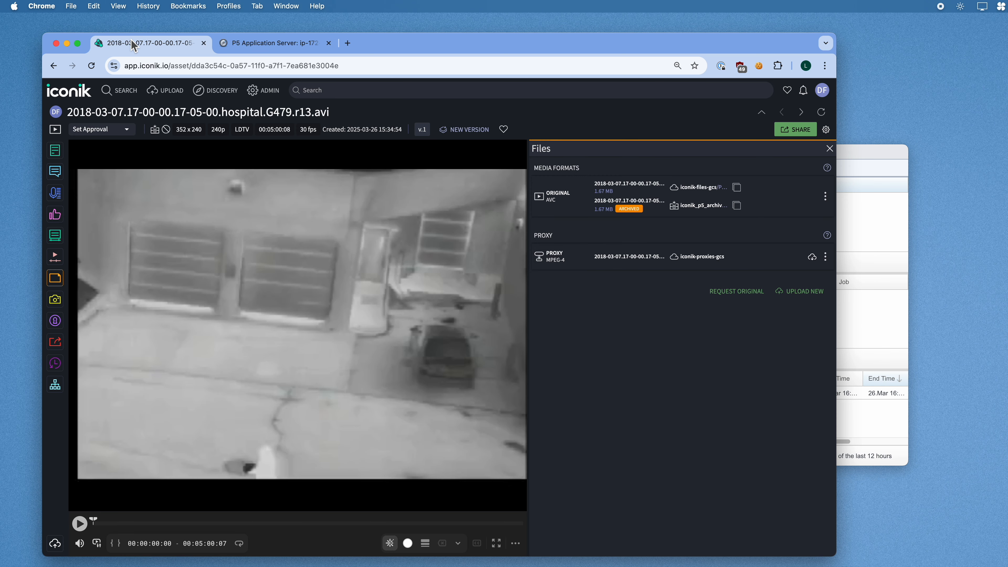
left_click(80, 94)
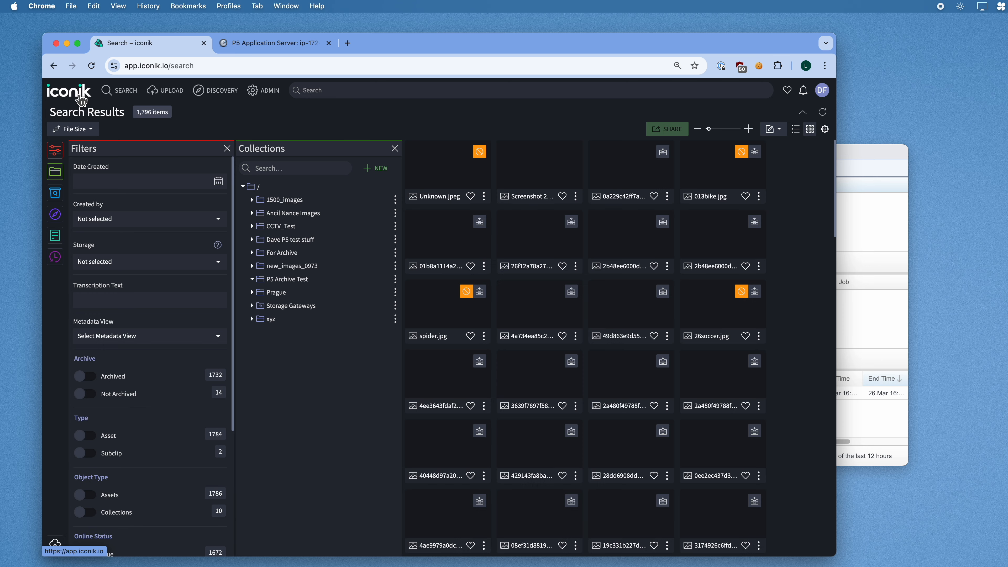
left_click(264, 94)
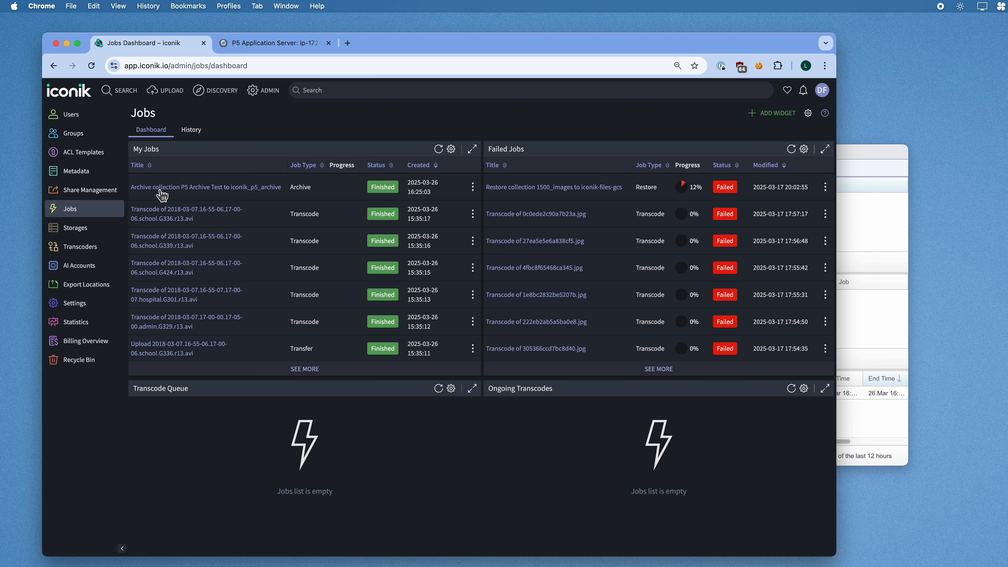
left_click(234, 193)
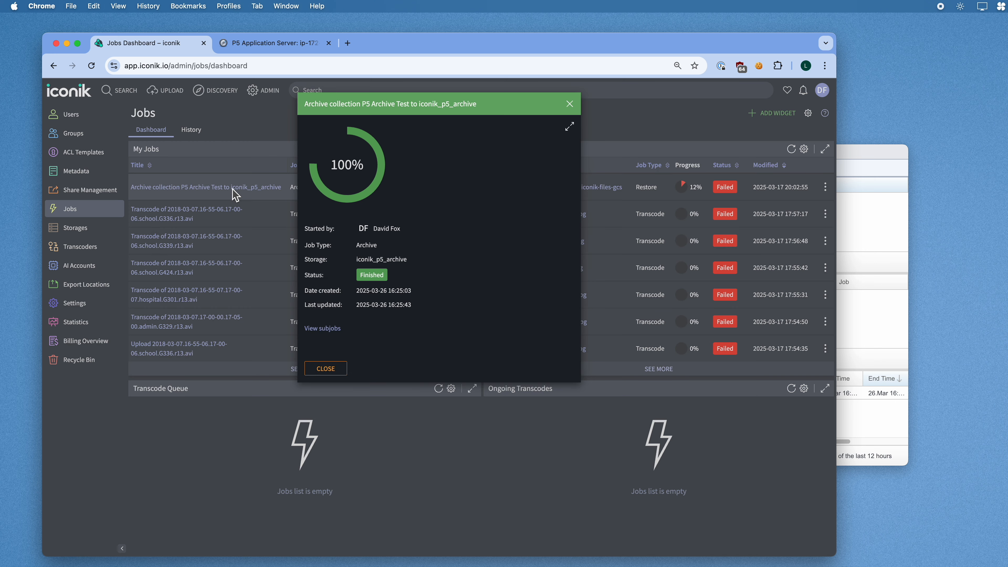
left_click(338, 337)
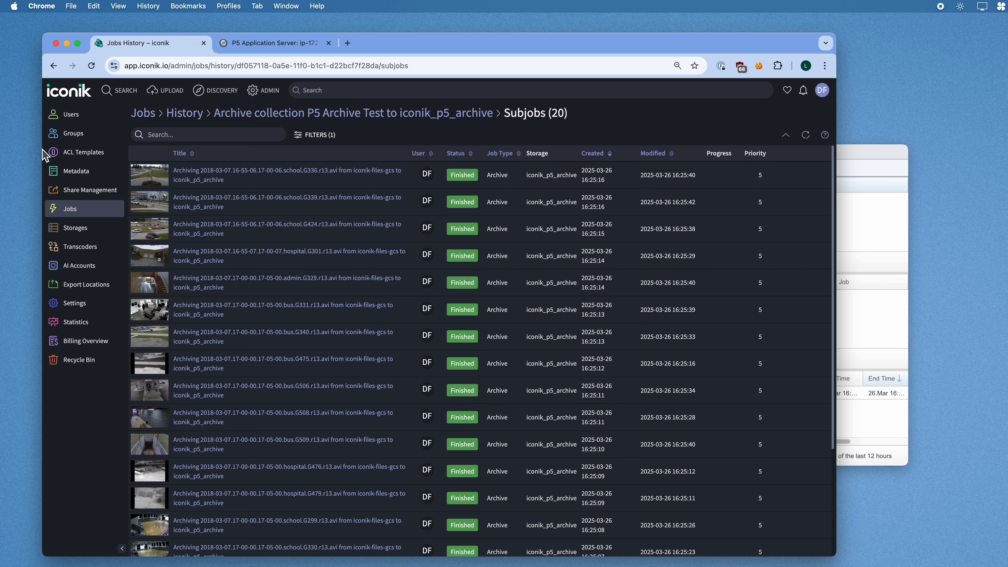
Step: Select the first eight videos in the P5 Archive Test collection and open the restore options for them
left_click(66, 100)
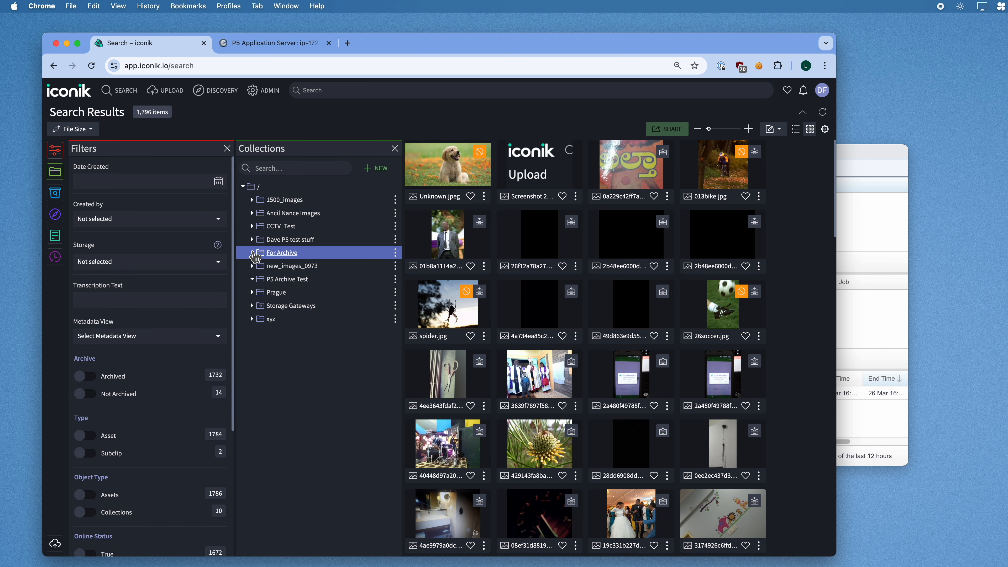
left_click(296, 281)
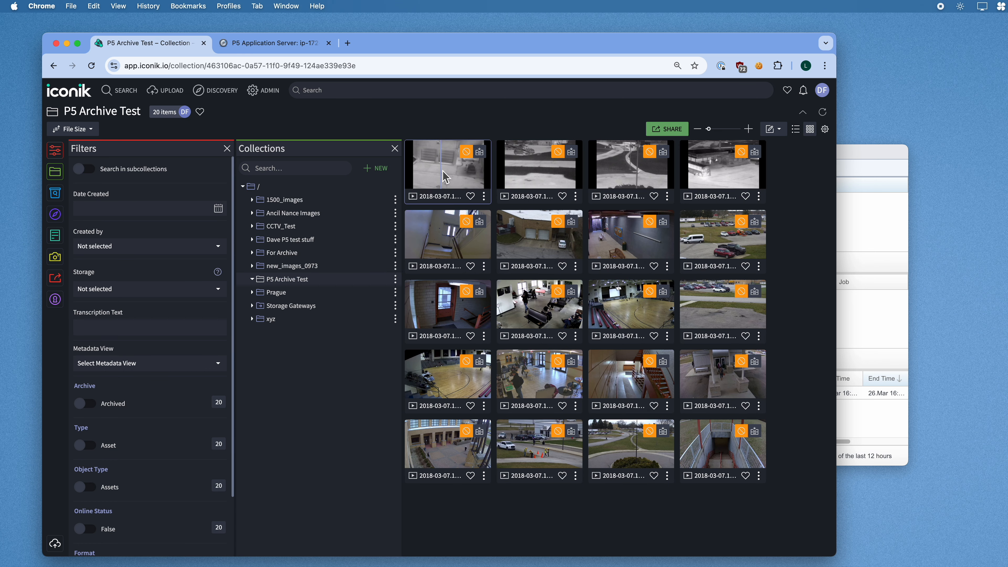
left_click(702, 246, "shift")
right_click(702, 246)
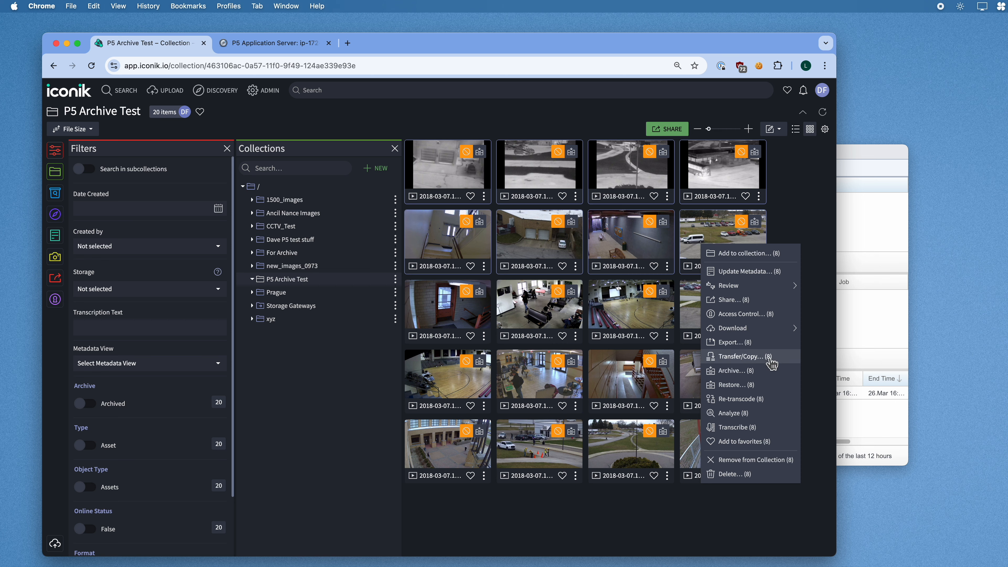
left_click(730, 388)
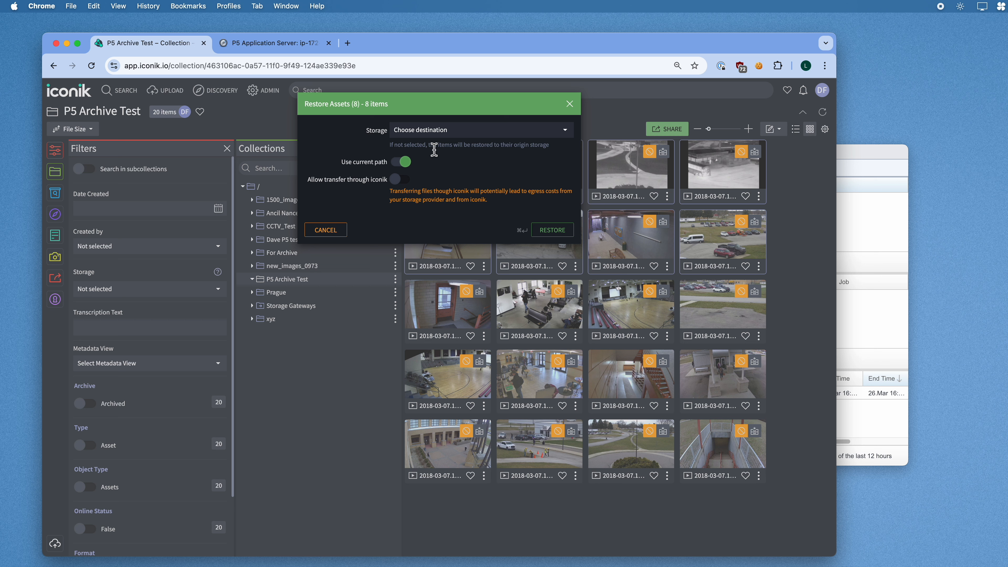
Step: Restore the selected videos to the iconik-files-gcs storage with Allow transfer through iconik enabled
left_click(458, 131)
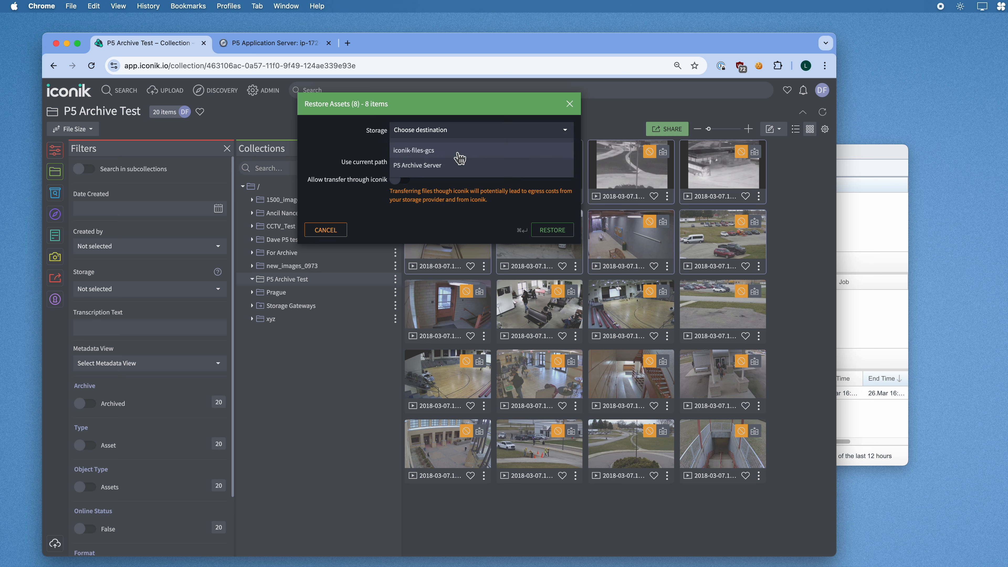
left_click(436, 153)
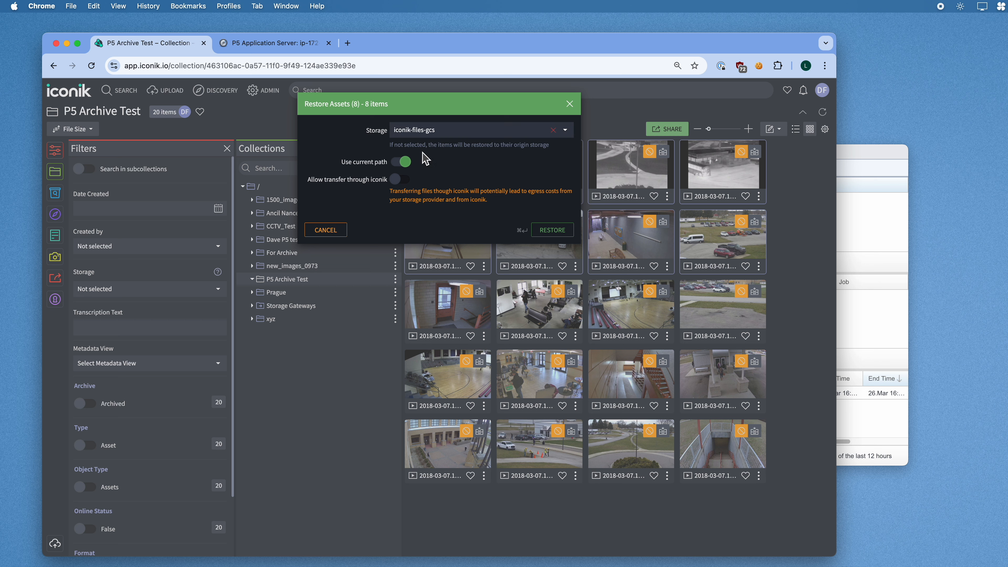
left_click(399, 181)
left_click(552, 230)
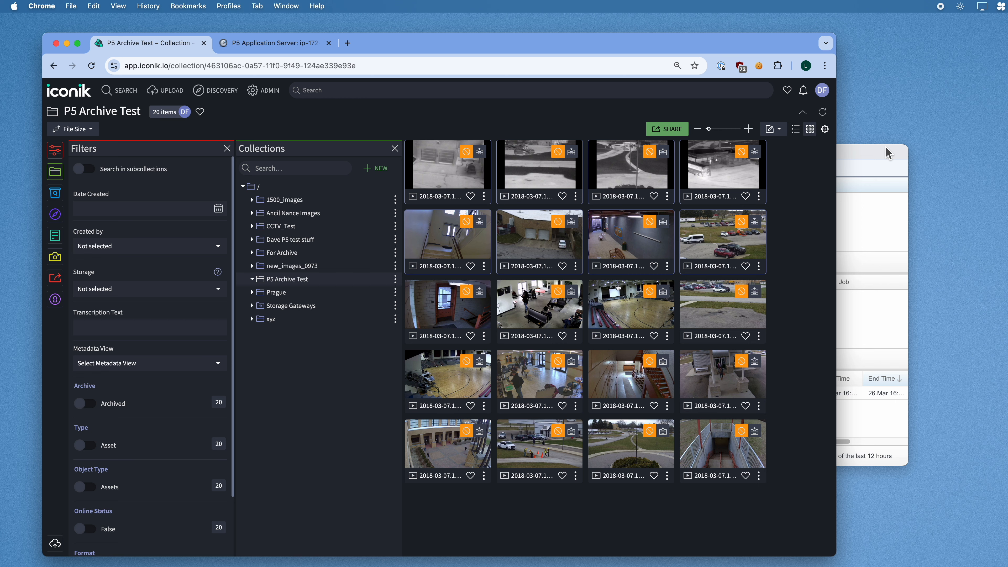
Step: Check the P5 Job Monitor and open the subjobs of iconik's Restore multiple assets to iconik-files-gcs job
left_click(876, 159)
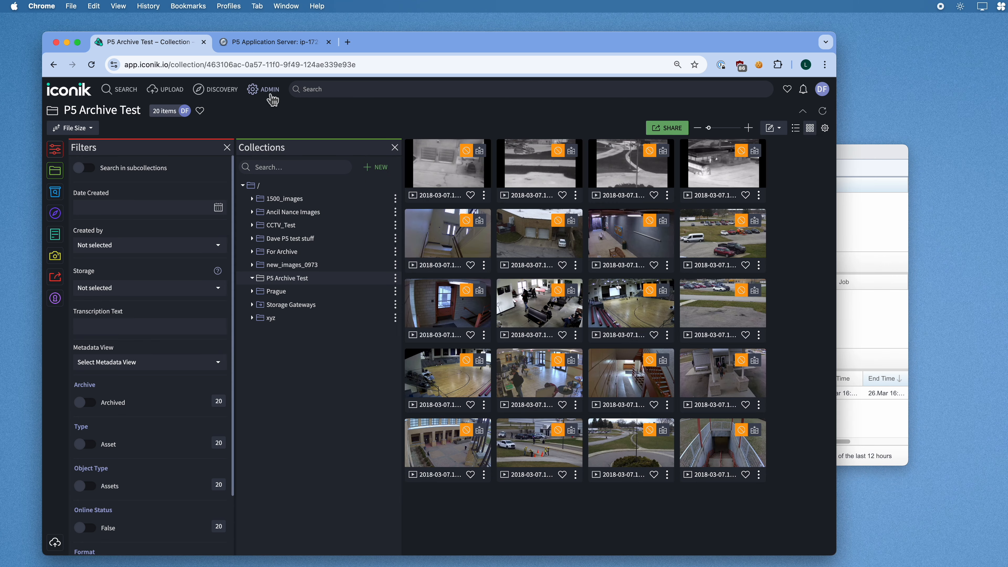
left_click(271, 95)
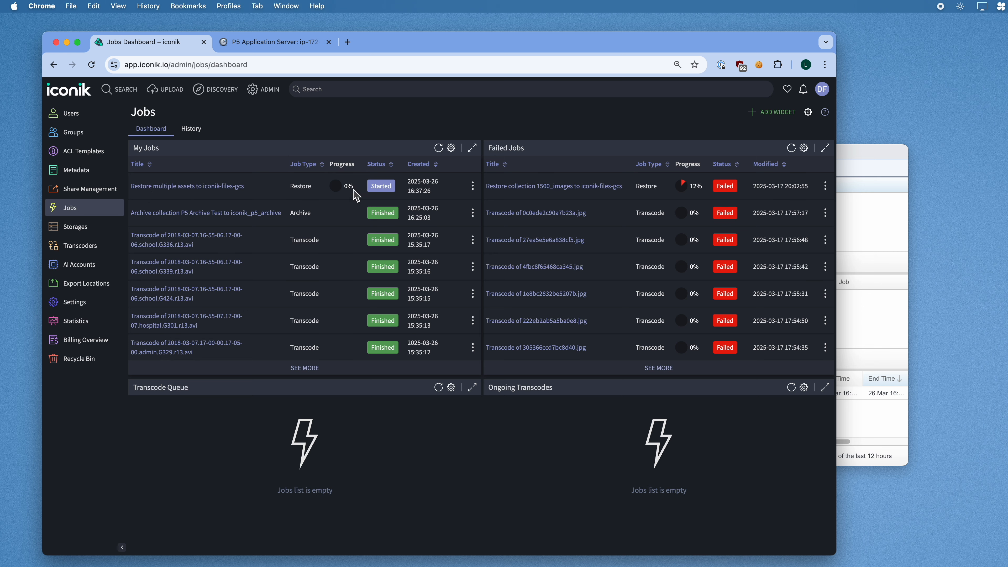
left_click(223, 190)
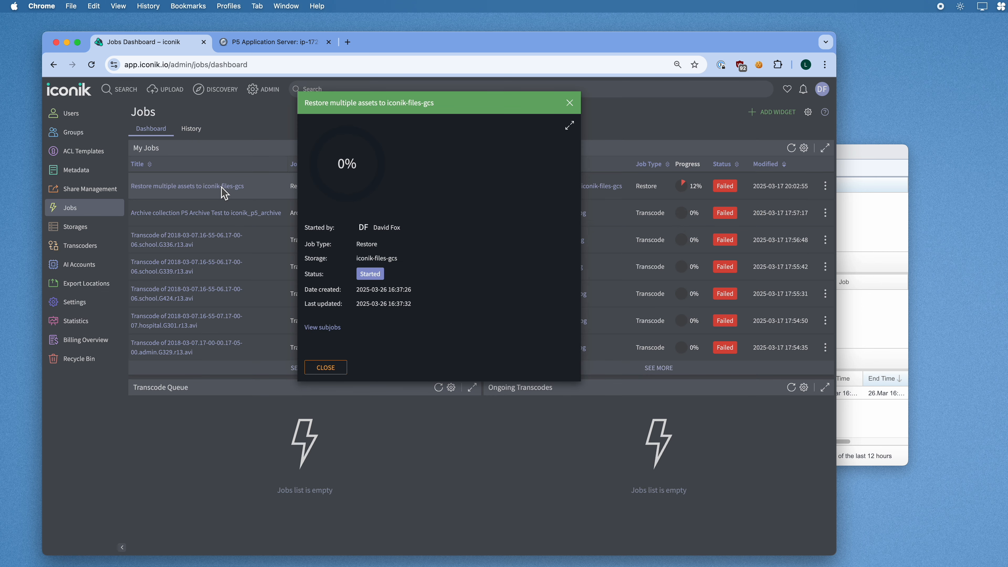
left_click(331, 329)
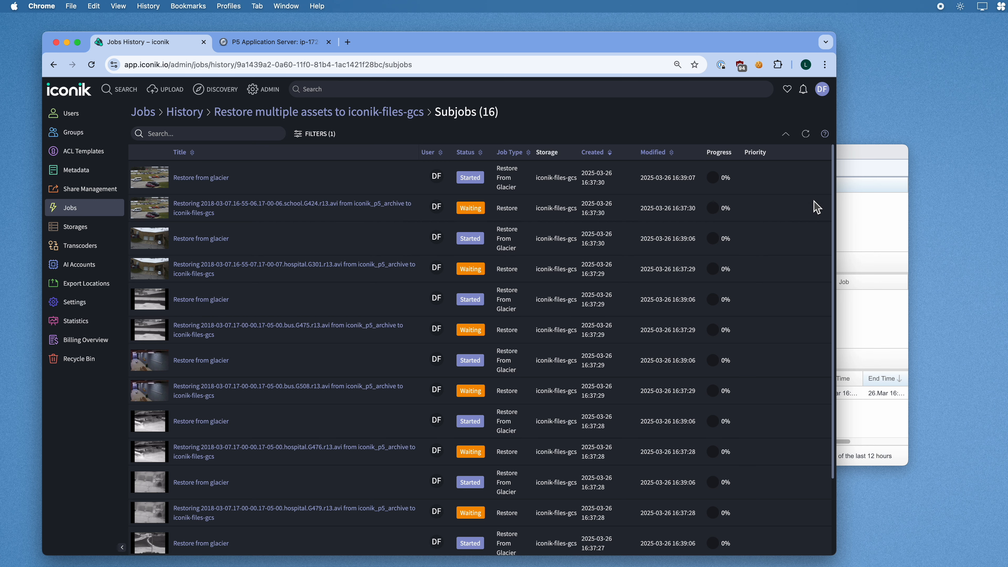
Step: Examine the S3 restore job in the P5 Job Monitor and review the status of the restore subjobs in iconik
left_click(866, 157)
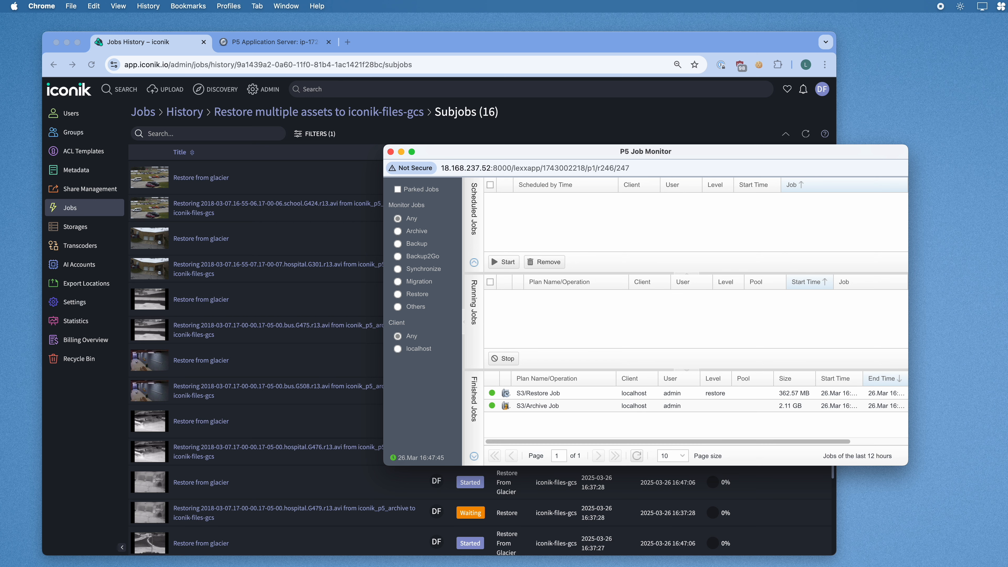
left_click(409, 47)
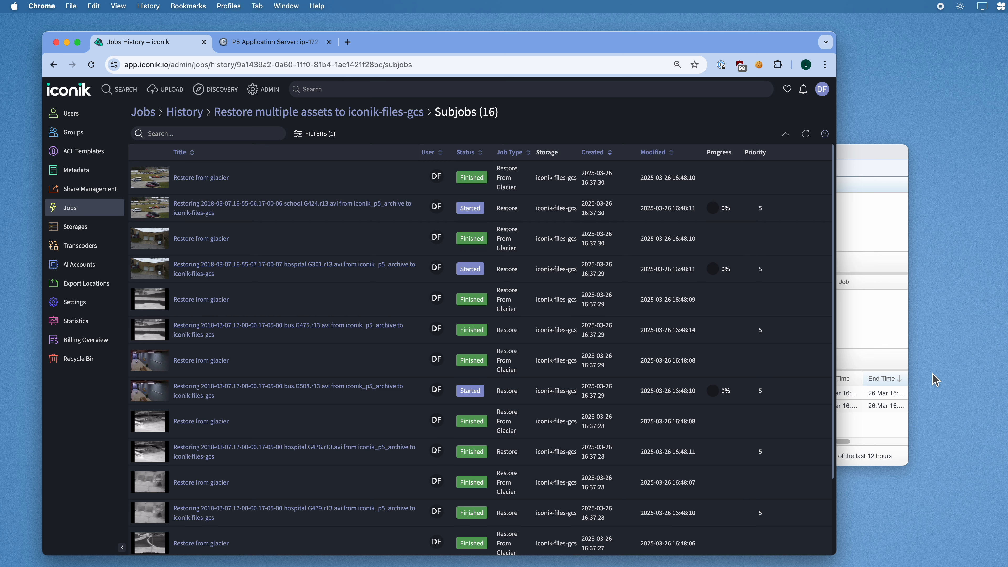
scroll(748, 368, "down", 3)
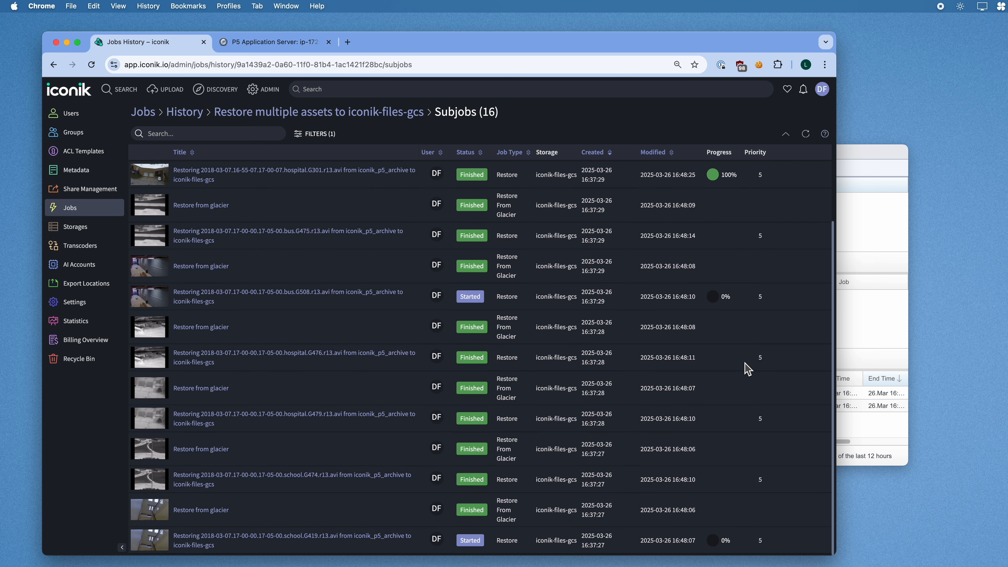
scroll(748, 369, "up", 3)
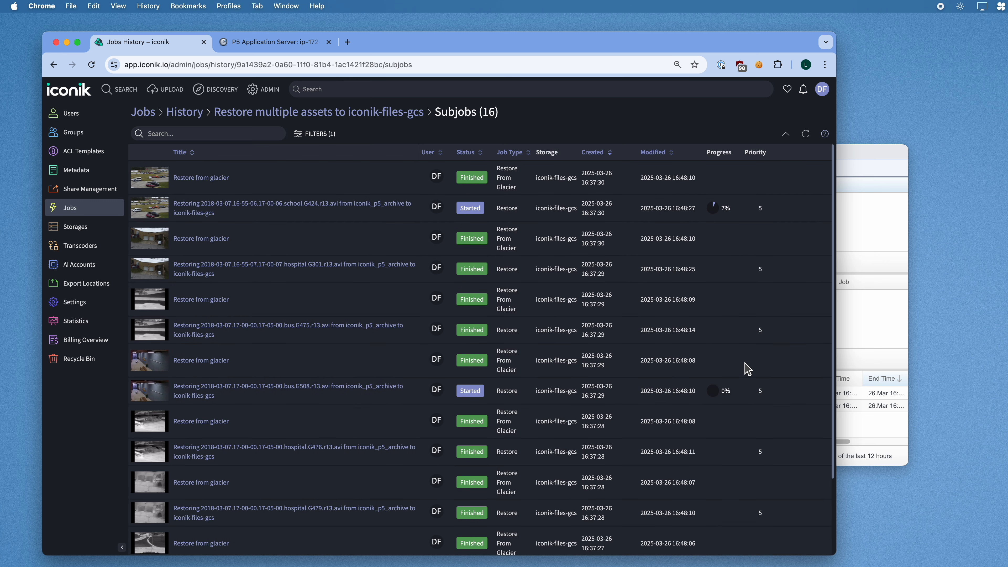
Step: Reopen the P5 Archive Test collection to check its offline badges, and open the first restored video to inspect its files
left_click(77, 98)
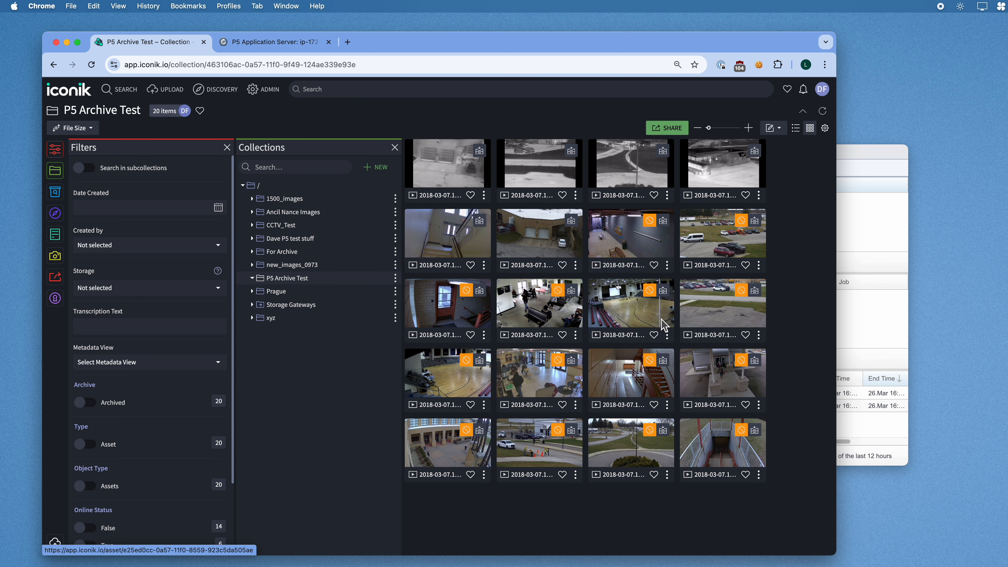
left_click(300, 283)
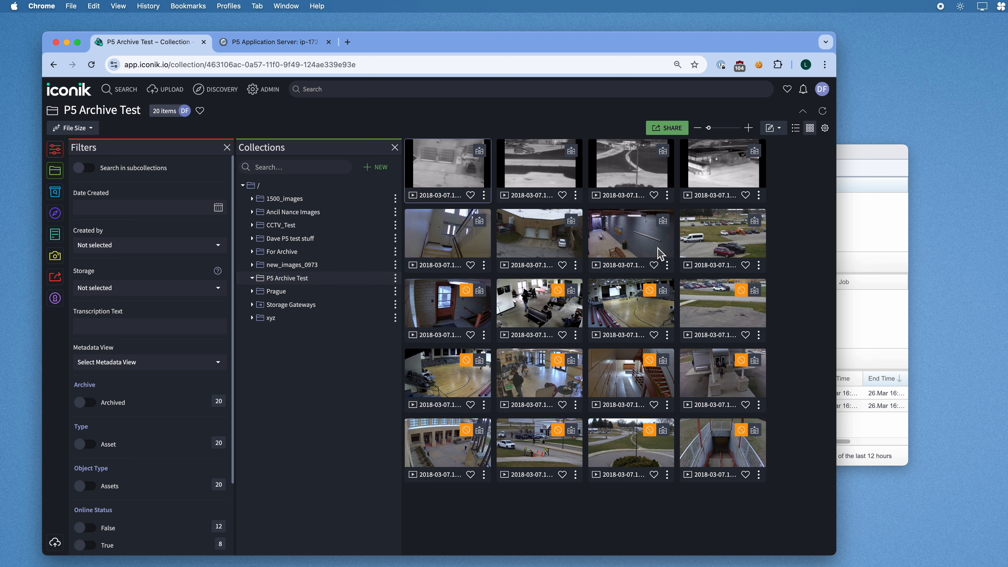
mouse_move(468, 298)
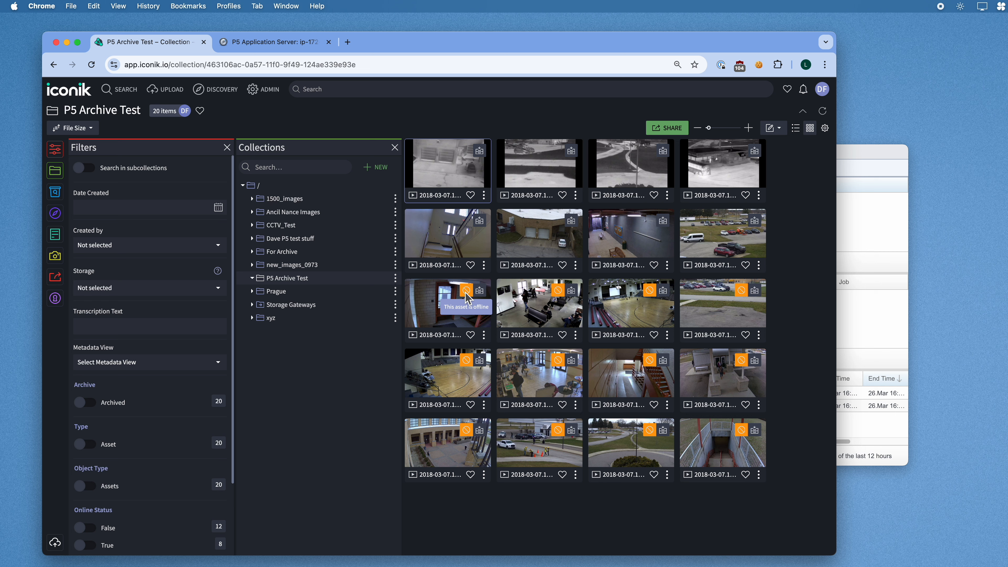
left_click(440, 194)
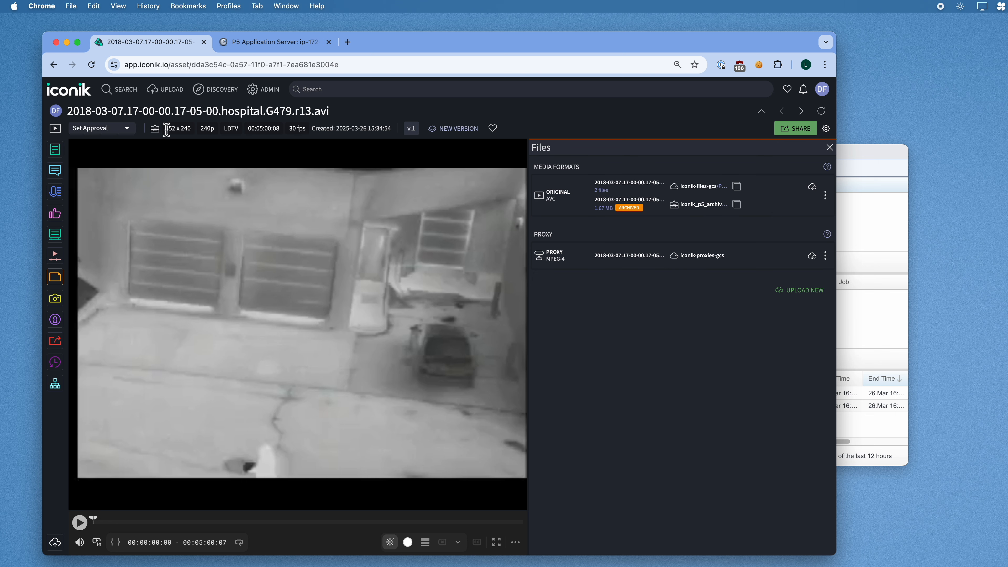
Step: Return to the P5 Archive Test collection and switch to the Archiware P5 page
left_click(67, 93)
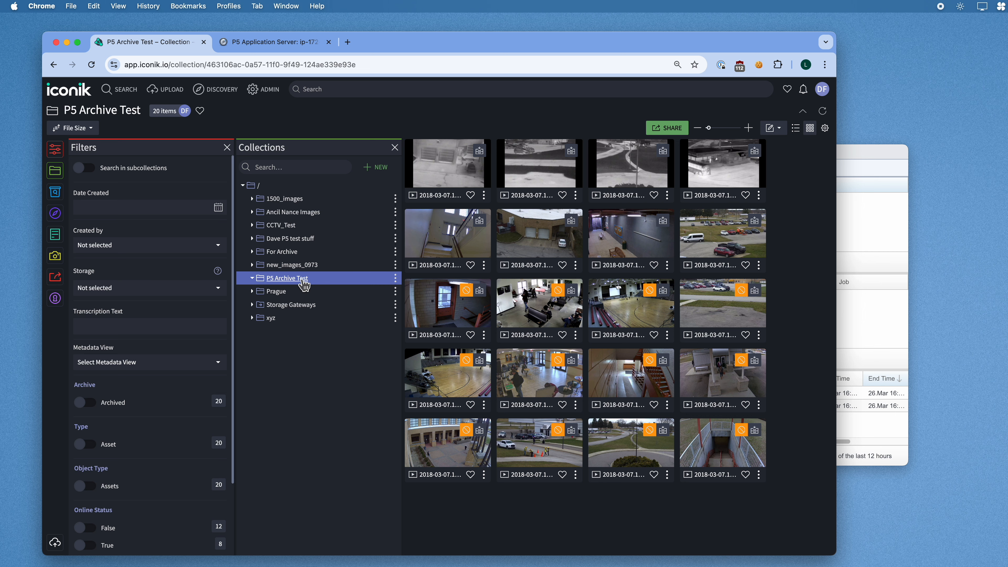
left_click(274, 49)
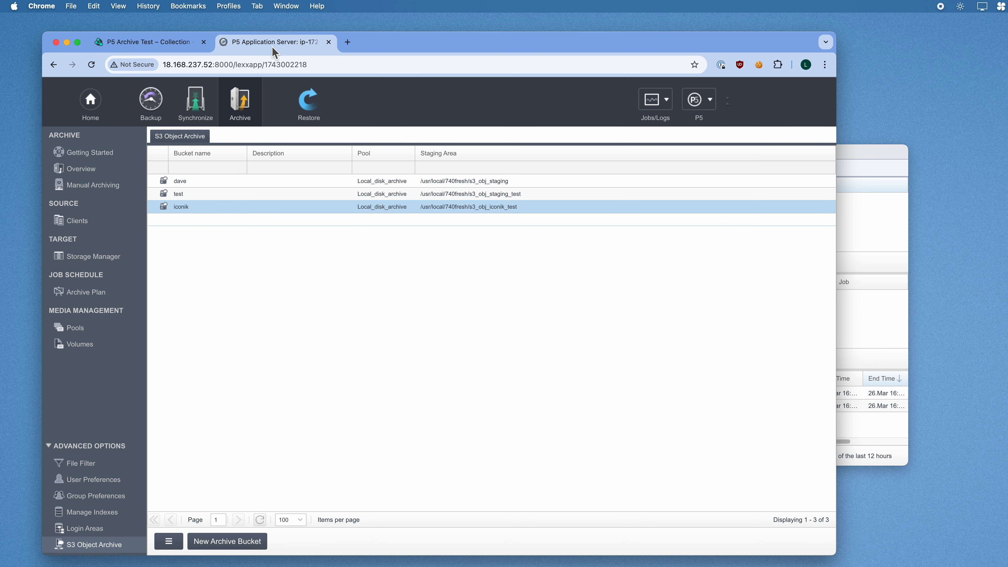